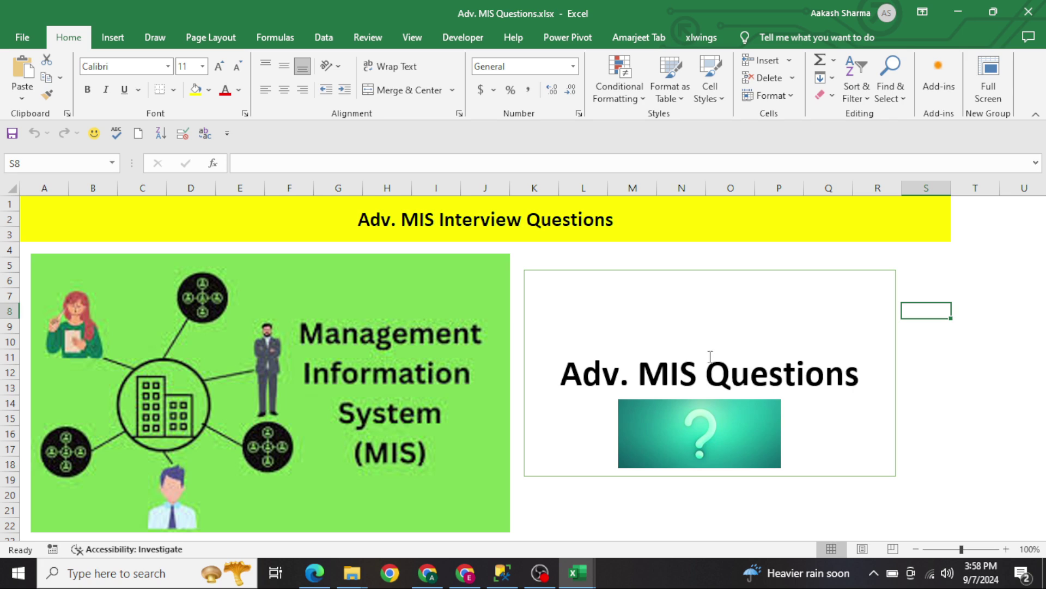
Step: Switch to the worksheet with the Combined Name list and select D4, the first cell under the separate Required OutPut header
key(ctrl+Page_Down)
key(Left)
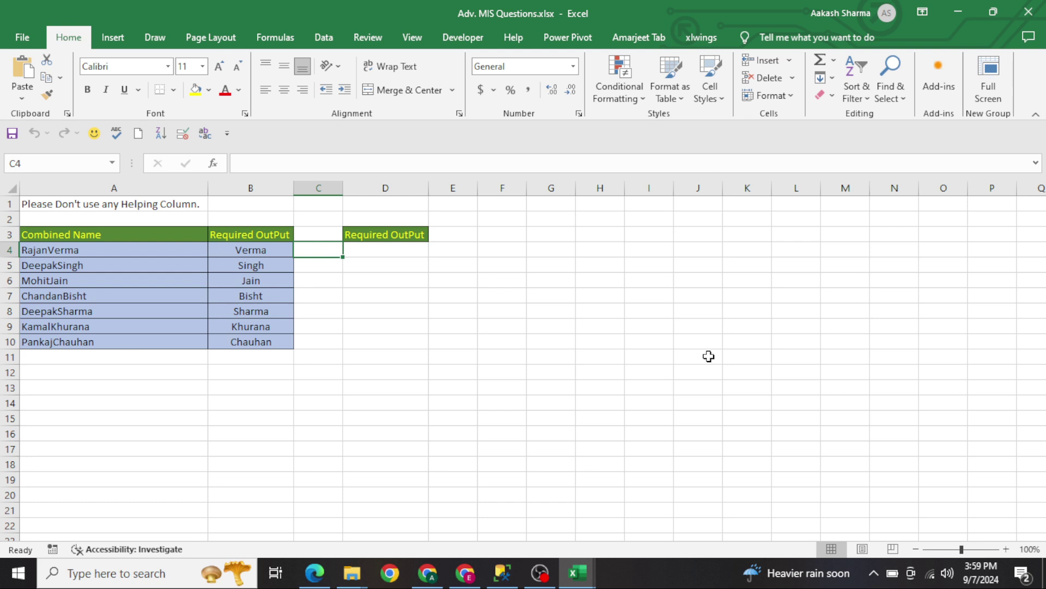
key(Right)
key(Right)
key(Left)
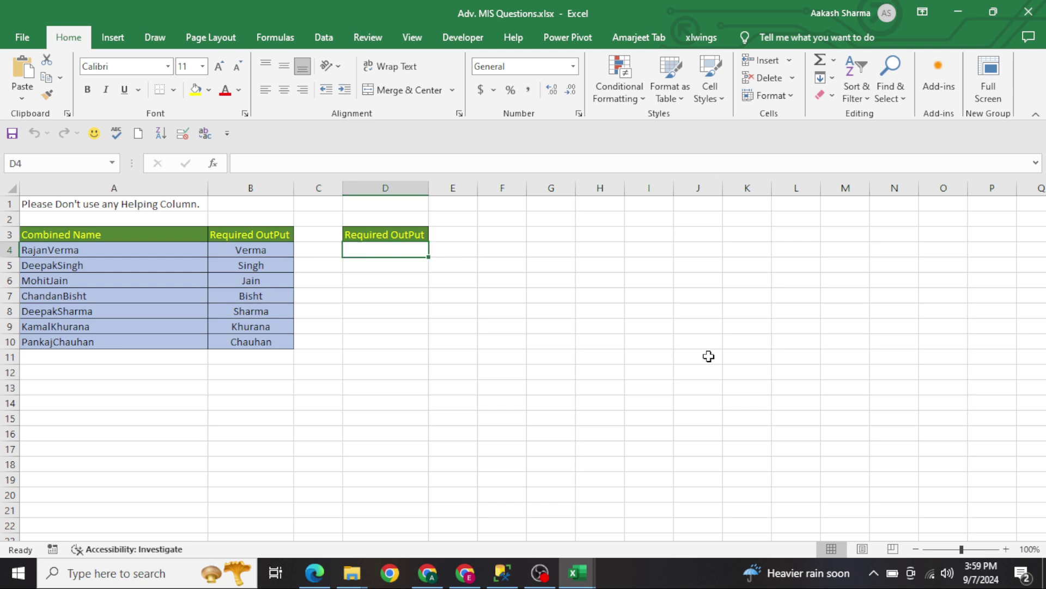
Step: Start a formula in D4 with CODE wrapped around MID, using A4 as the text argument
text(=cod)
key(Tab)
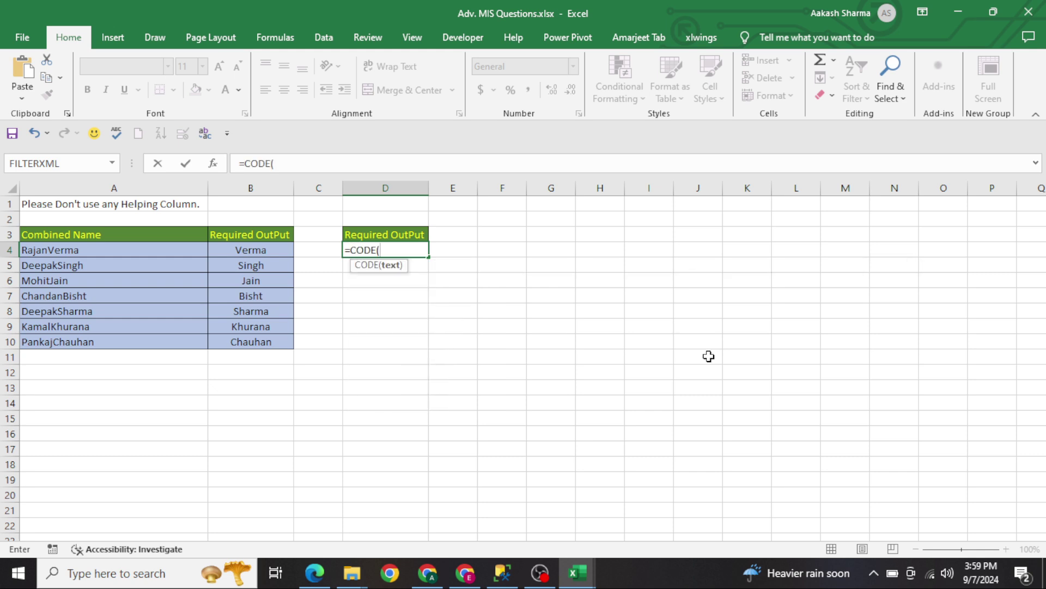
text(mid)
key(Tab)
key(Left)
key(Left)
key(Left)
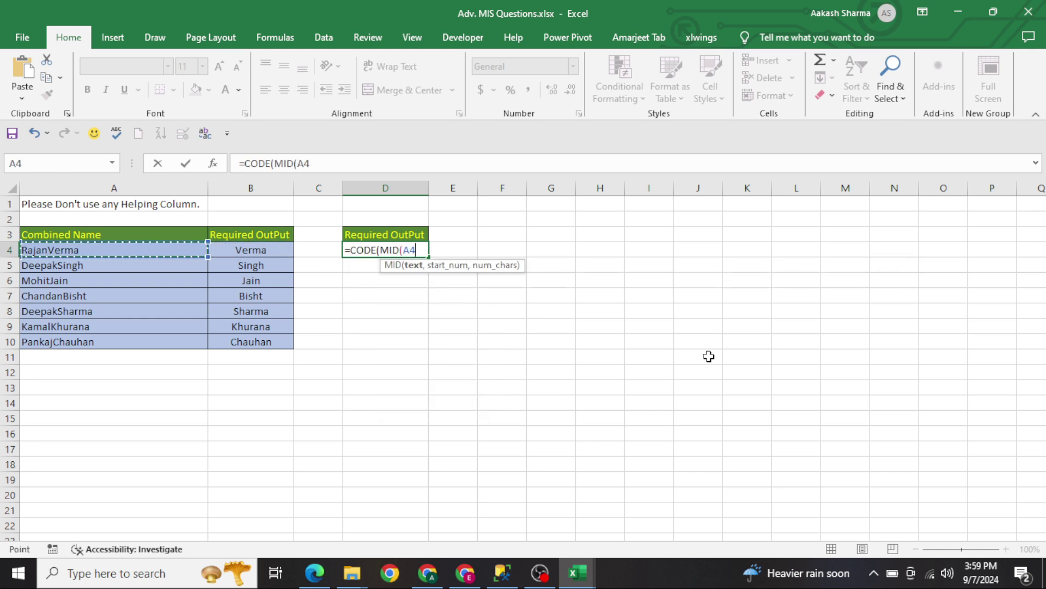
text(,)
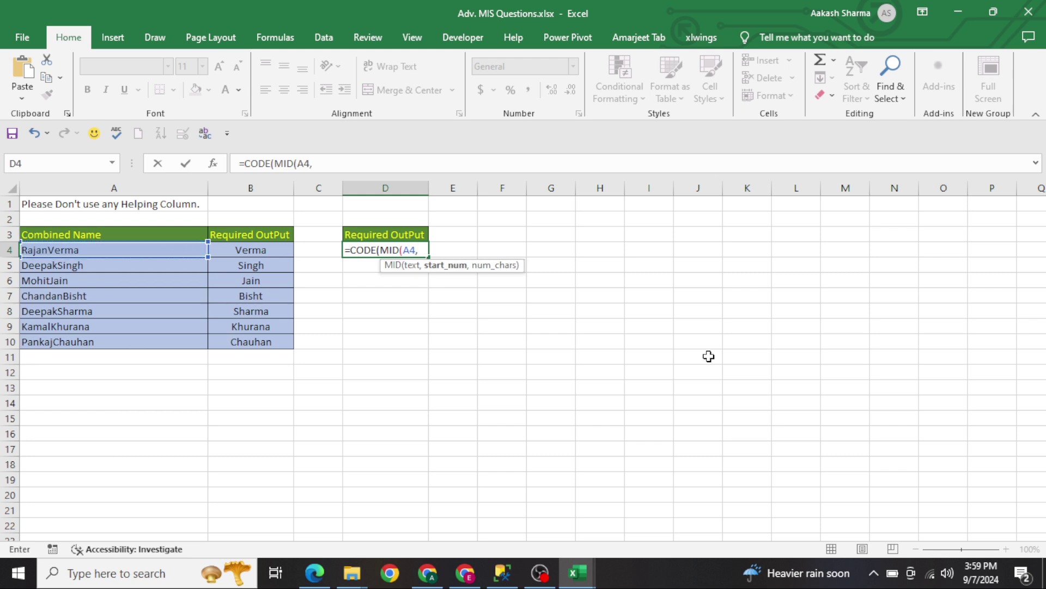
Step: Complete the D4 formula as =CODE(MID(A4,ROW(1:255),1))>=65 and enter it
text(row)
key(Tab)
text(a)
key(BackSpace)
text(1:2)
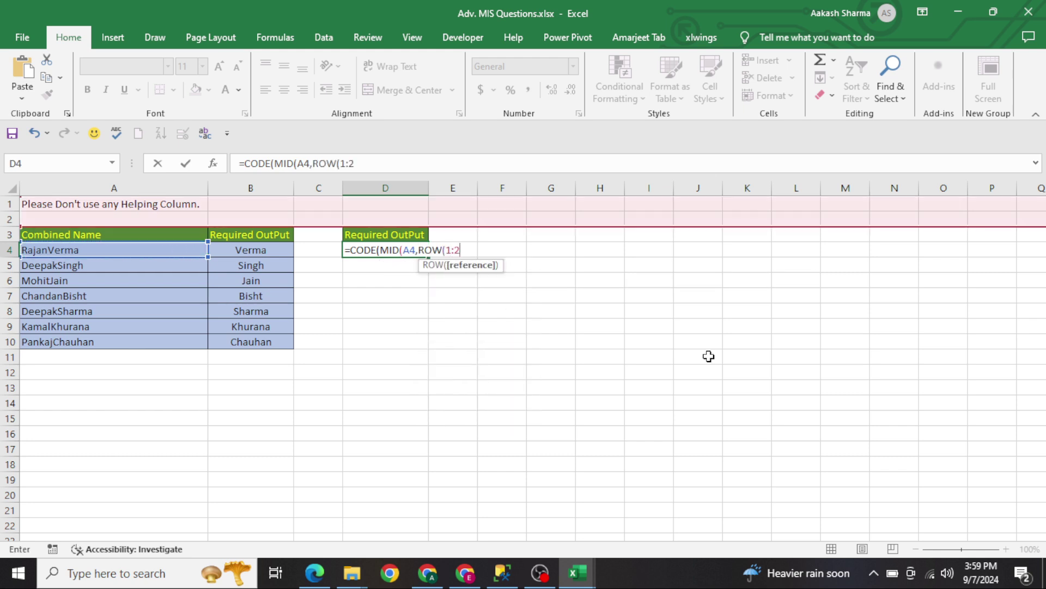
text(55)
key(Return)
key(Return)
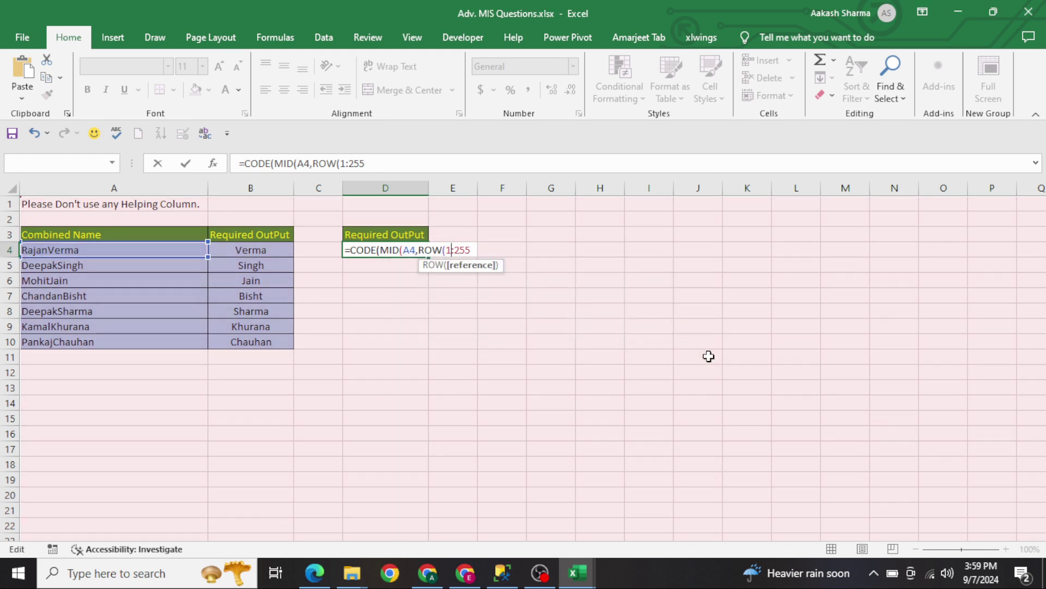
key(End)
text(),1))>=6)
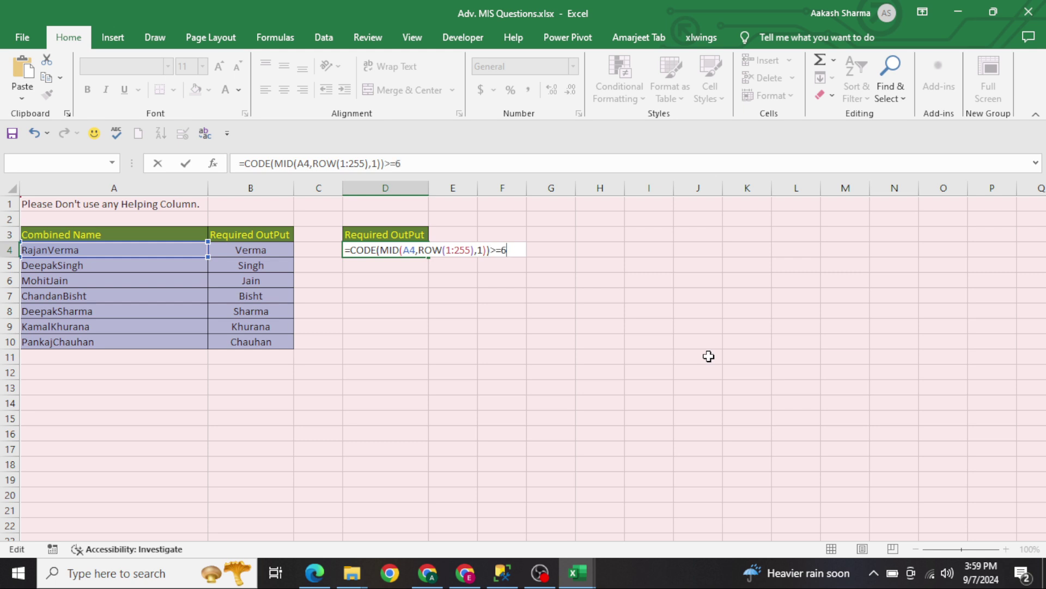
text(5)
key(Return)
key(Up)
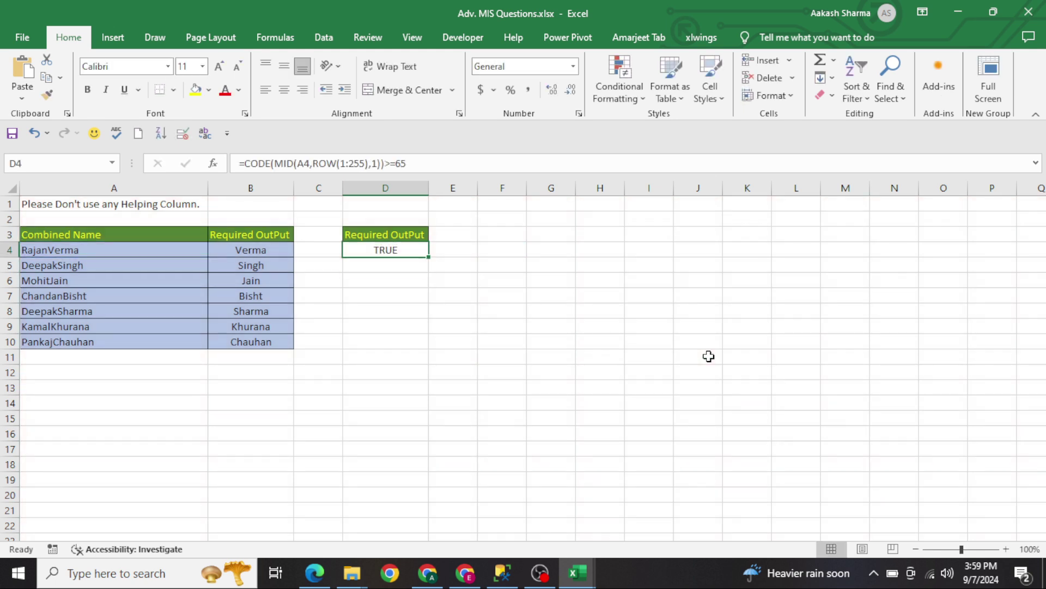
Step: Enter the sample letters A in G4 and Z in G5
key(Right)
key(Right)
key(Right)
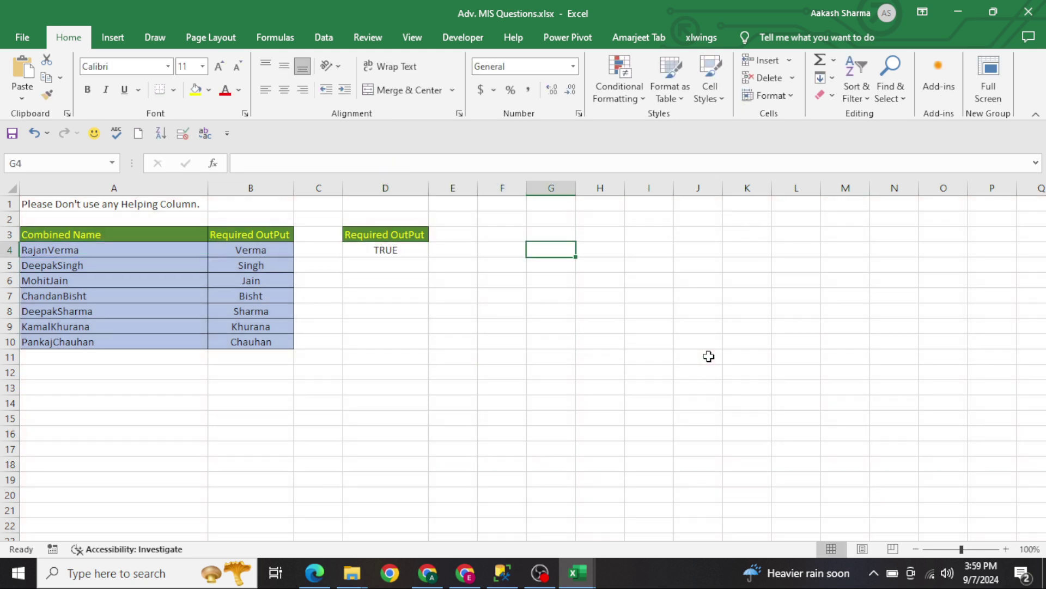
text(A)
key(Return)
text(Z)
key(Return)
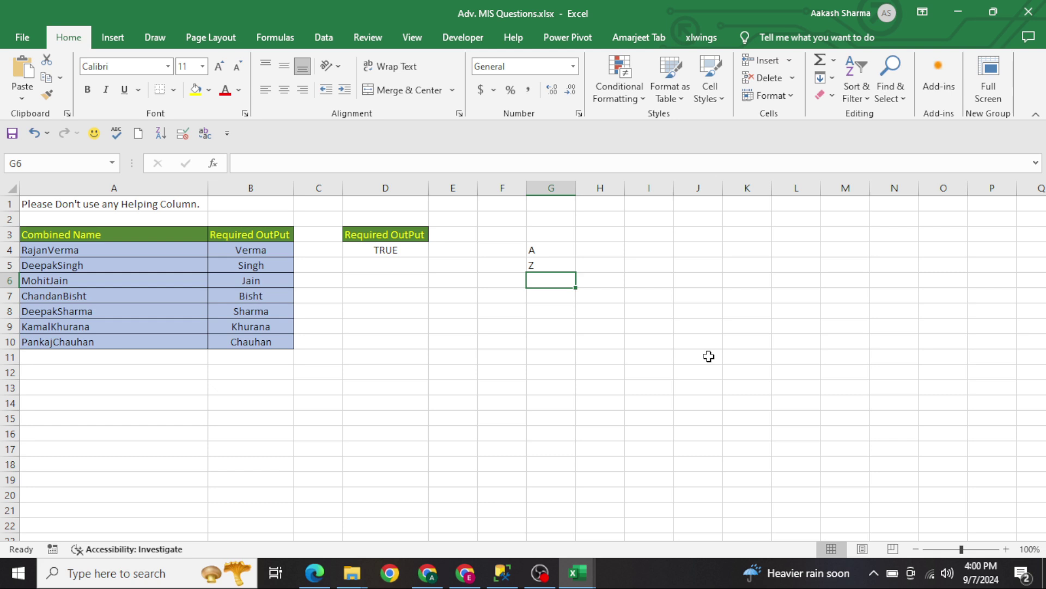
Step: Use CODE formulas in H4 and H5 to return the character codes of the letters in G4 and G5
key(Up)
key(Up)
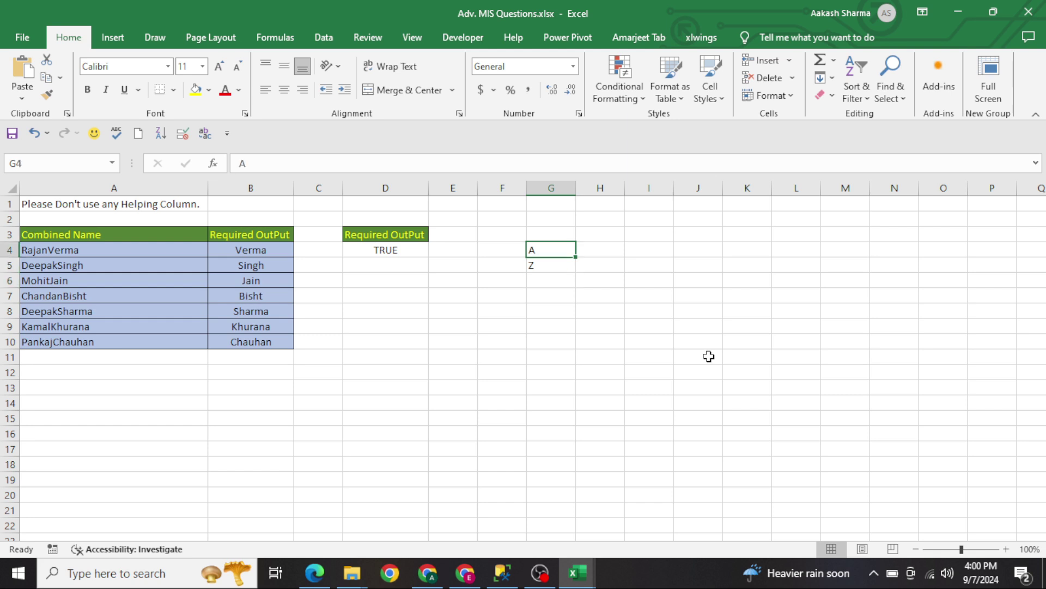
key(Right)
text(=CODE()
key(Left)
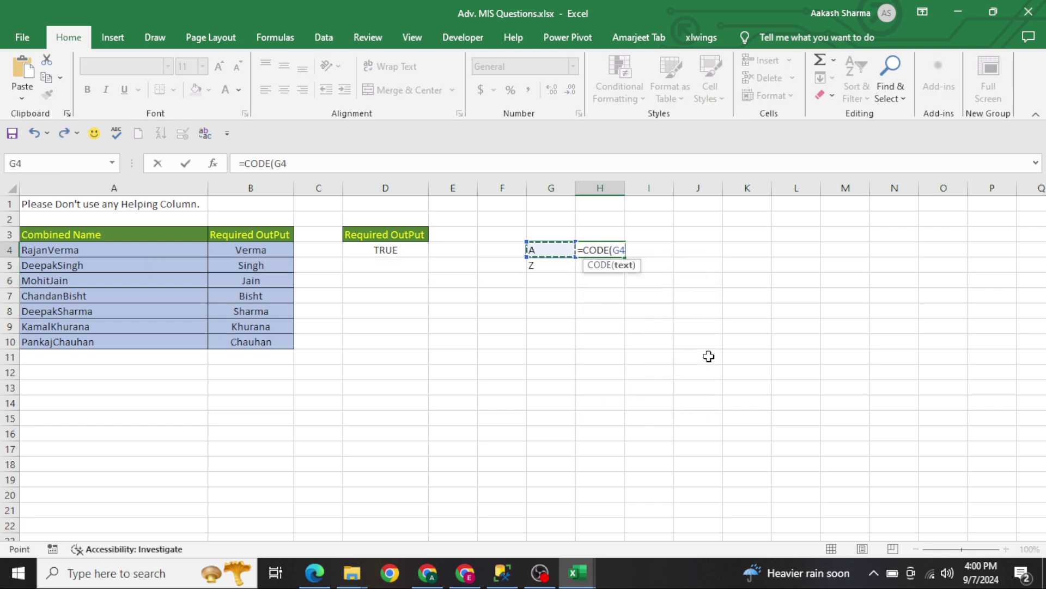
key(Return)
text(=CODE()
key(Left)
key(Return)
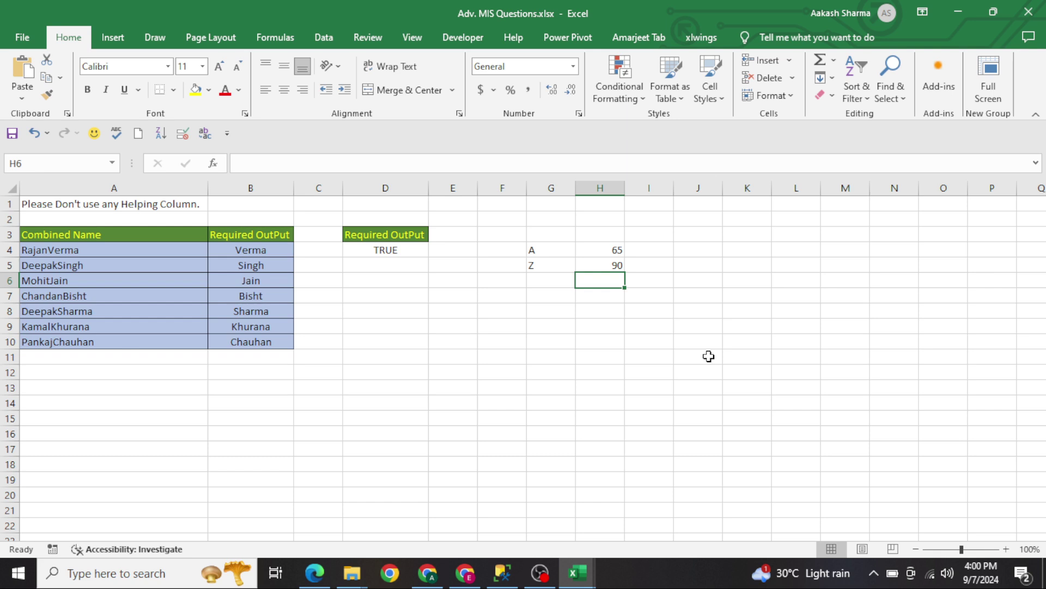
Step: Wrap the >=65 condition in D4 in parentheses and append a multiplication with an opening parenthesis for a second condition
key(Left)
key(Up)
key(Up)
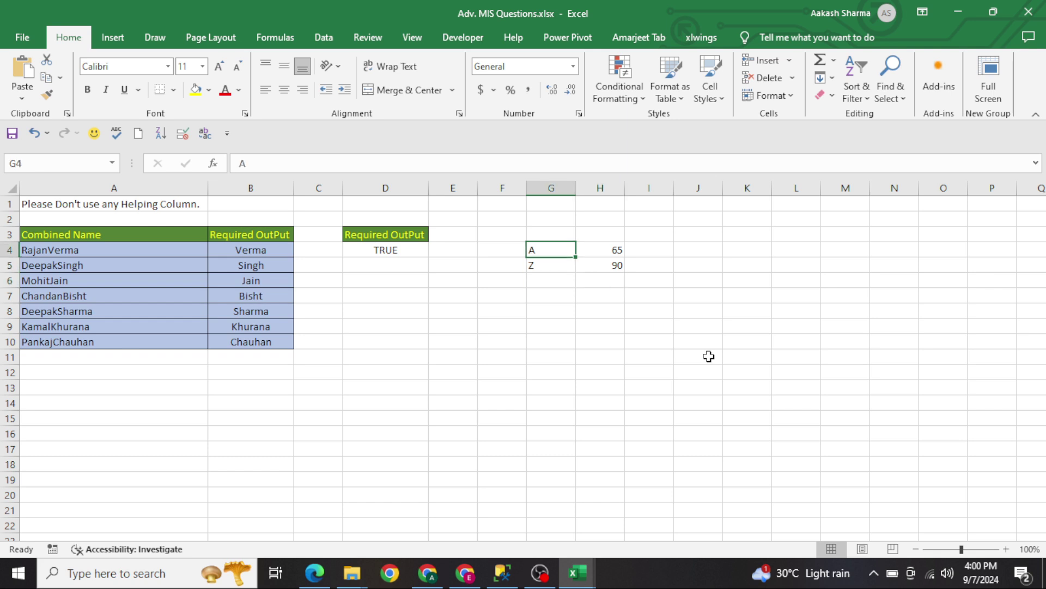
key(Left)
key(Left)
key(Left)
key(F2)
key(Home)
key(Right)
text(()
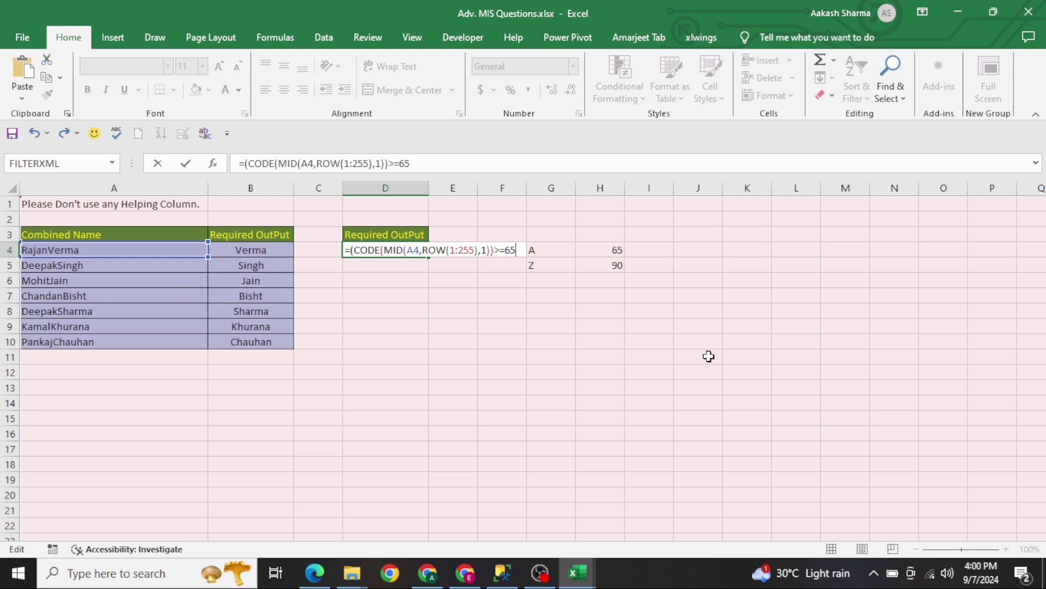
key(ctrl+Return)
key(F2)
key(Home)
key(Right)
text(()
text()*()
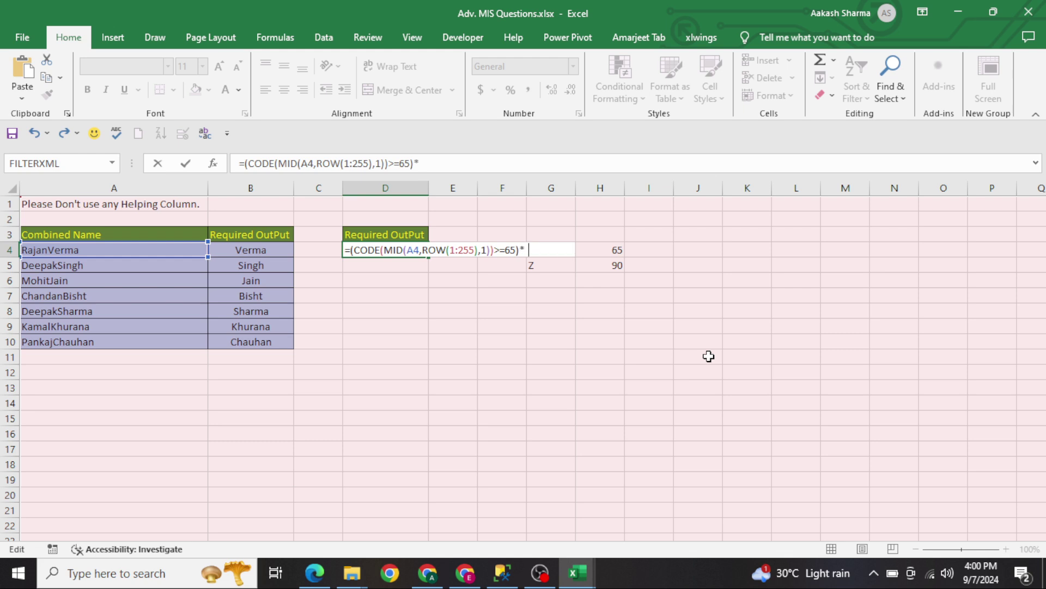
Step: Add a second condition to the D4 formula: (CODE(MID(A4,ROW(1:255),1))<=90)
text(CODE(MID(A4,ROW(1:255),1))>=65)
key(Left)
key(Left)
key(BackSpace)
key(BackSpace)
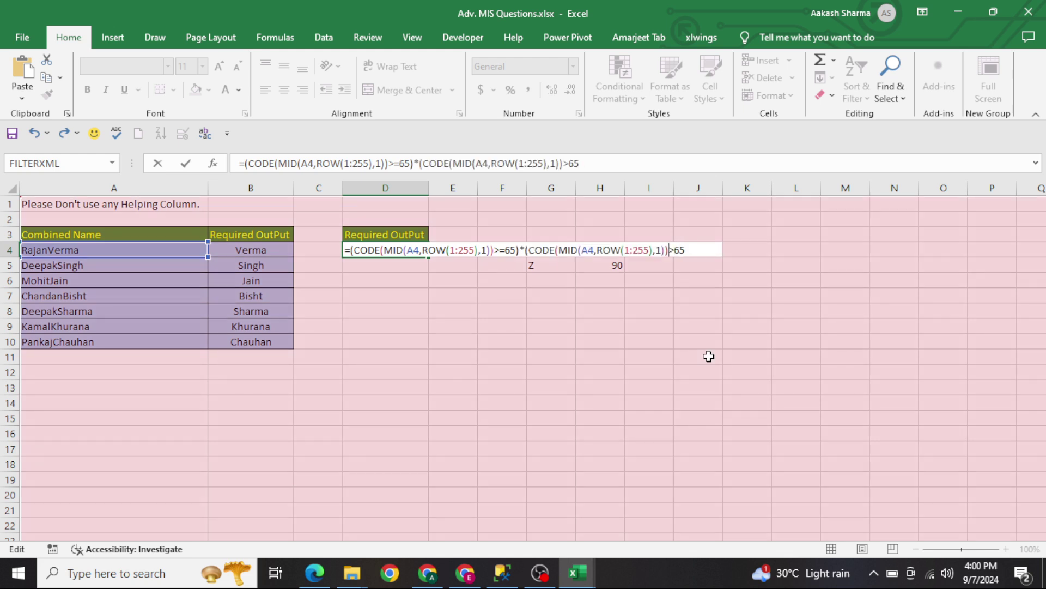
text(<=)
key(shift+End)
text(90))
Step: Change the row range in the second condition of the D4 formula to the absolute range $2:$255
key(Left)
key(Left)
key(Left)
key(Left)
key(Left)
key(Left)
key(Left)
key(Left)
key(Left)
key(Left)
key(Left)
key(Left)
key(Left)
key(Left)
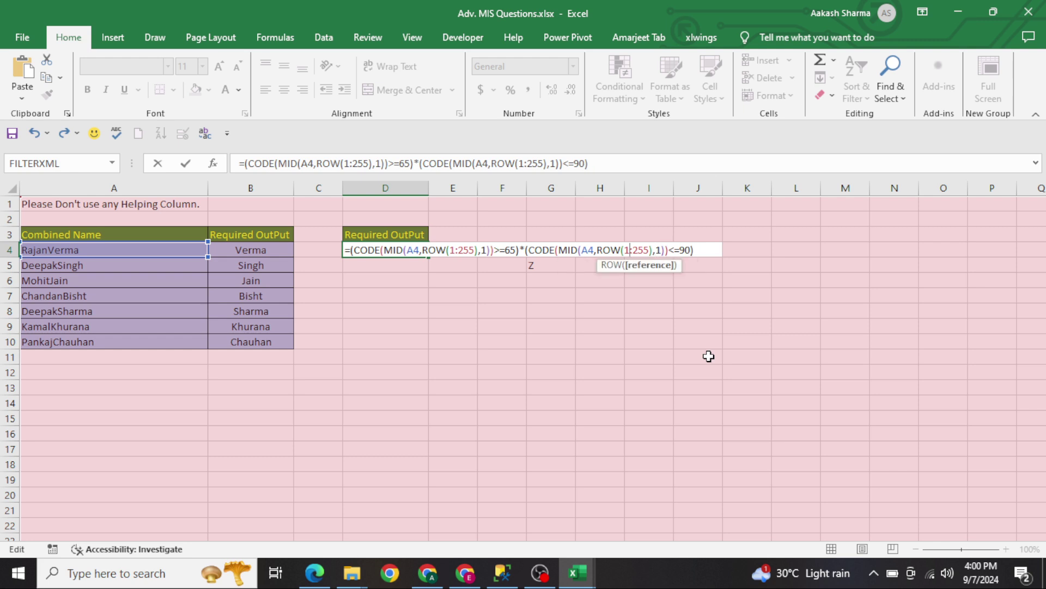
key(BackSpace)
text(2)
key(Left)
key(shift+Right)
key(shift+Right)
key(shift+Right)
key(shift+Right)
key(F4)
Step: Make the row range in the first condition absolute as $1:$255 and enter the D4 formula as an array formula
key(Left)
key(Left)
key(Left)
key(Left)
key(Left)
key(Left)
key(Left)
key(Left)
key(Left)
key(Left)
key(Left)
key(Left)
key(Left)
key(Left)
key(Left)
key(Left)
key(Left)
key(Left)
key(Left)
key(Left)
key(shift+Left)
key(shift+Left)
key(shift+Left)
key(shift+Left)
key(shift+Left)
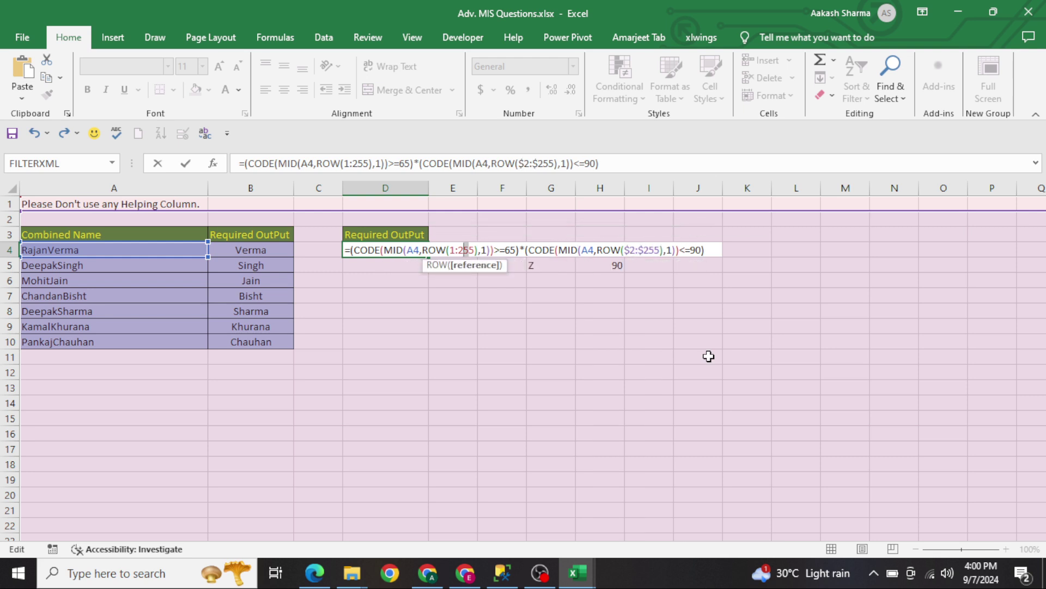
key(F4)
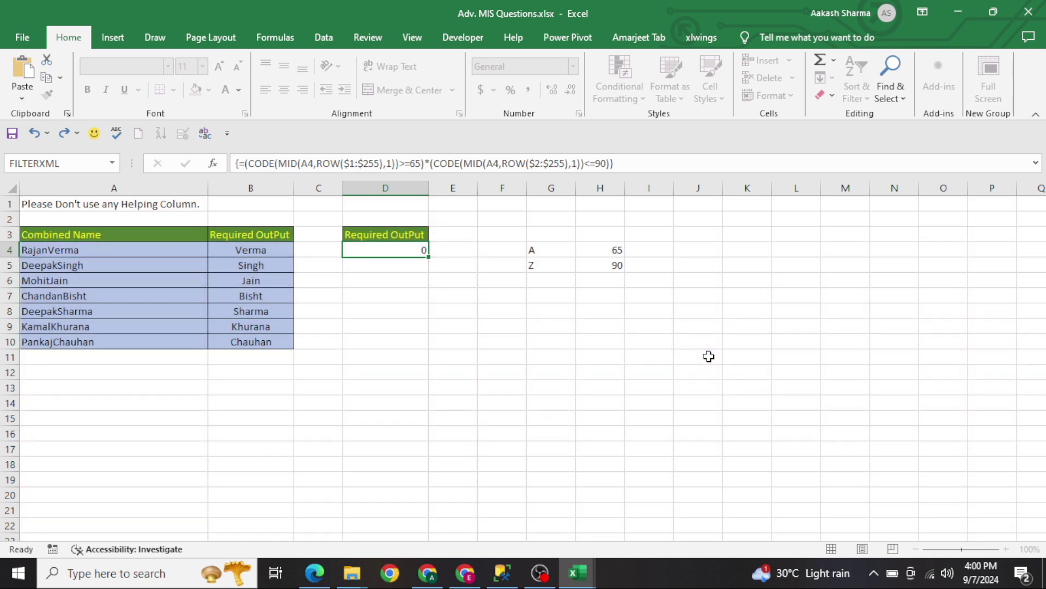
key(ctrl+shift+Return)
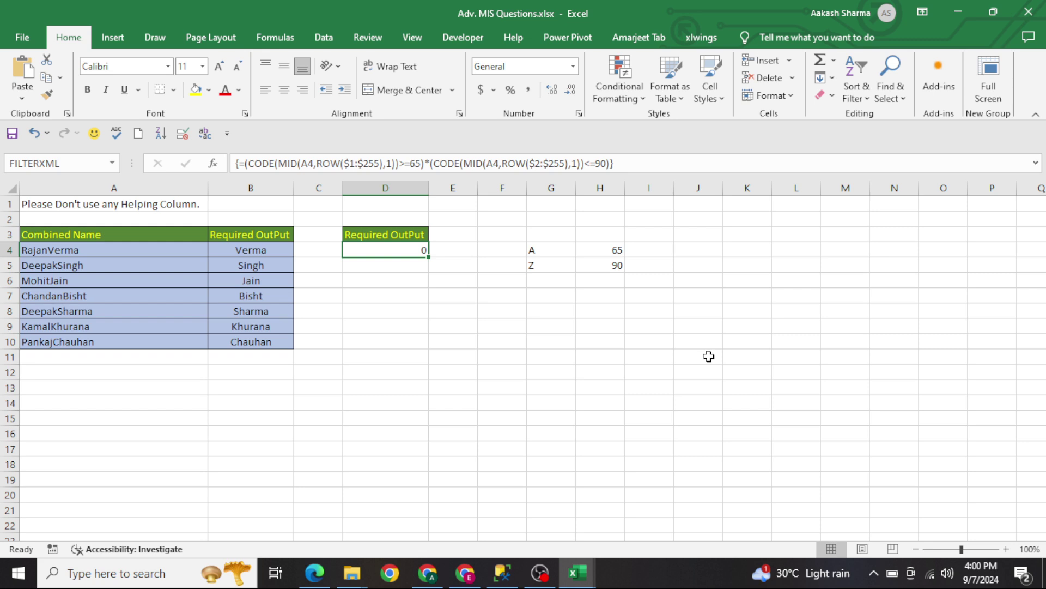
Step: Wrap the D4 conditions in MATCH with lookup value 1 and an empty match type
key(F2)
key(Home)
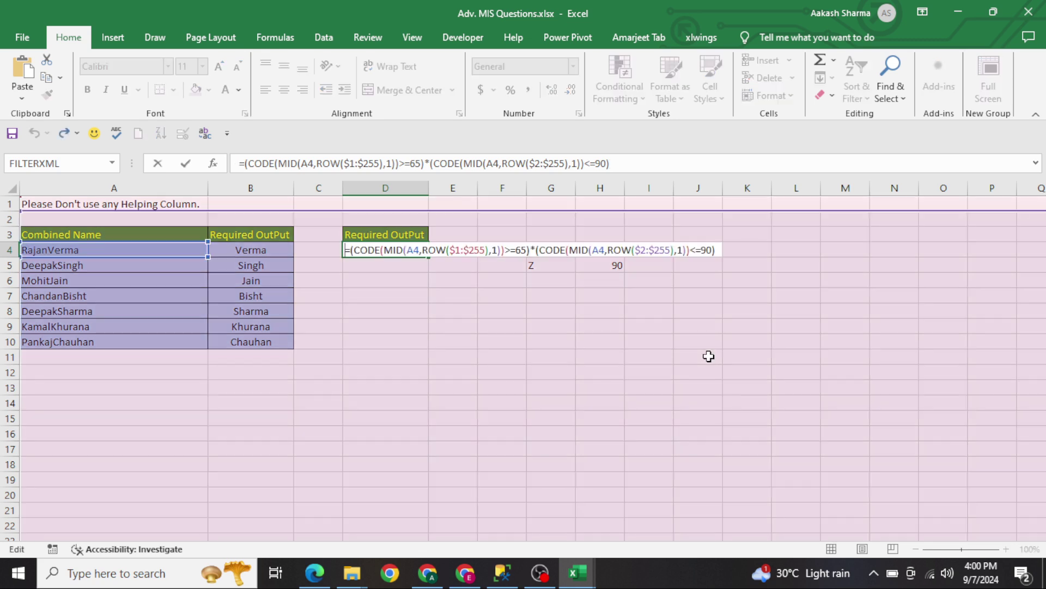
key(Right)
text(MATCH)
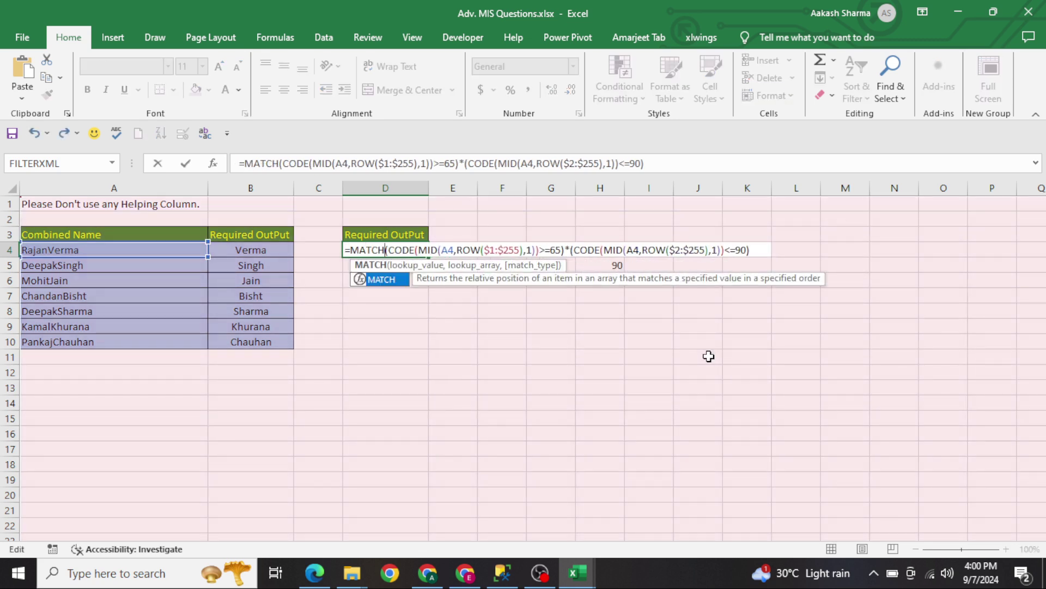
text((1,)
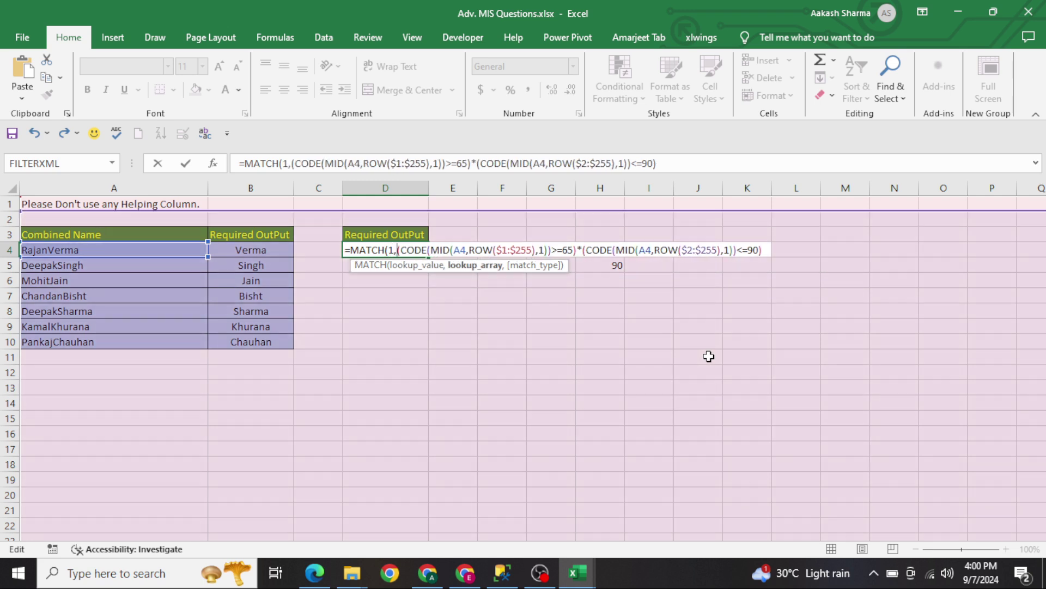
text(,)
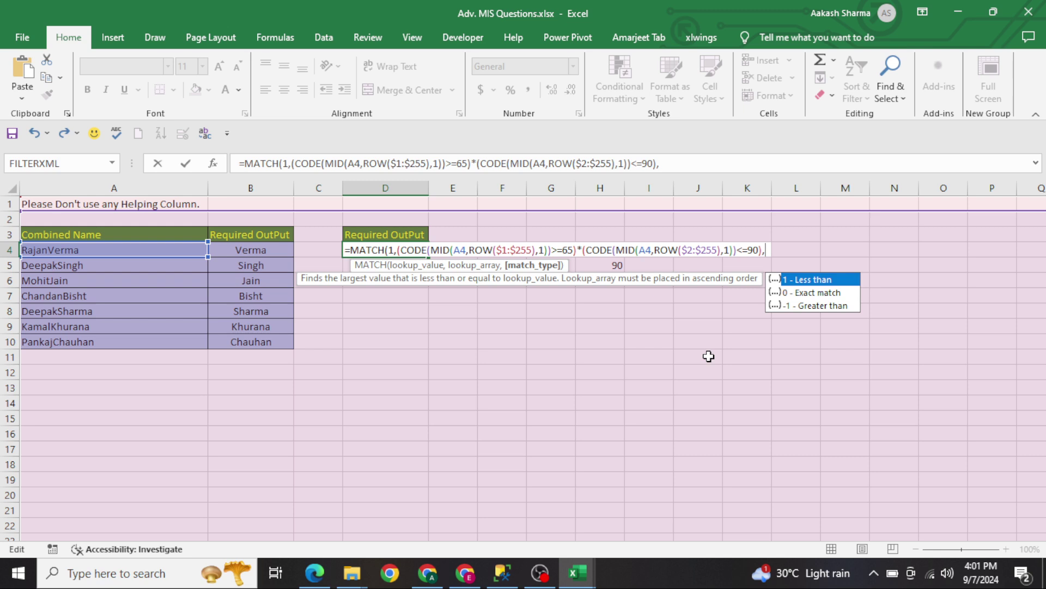
text())
Step: Wrap the MATCH in MID on A4, with +1 added to the start position and 255 characters, and enter it as an array formula
key(Home)
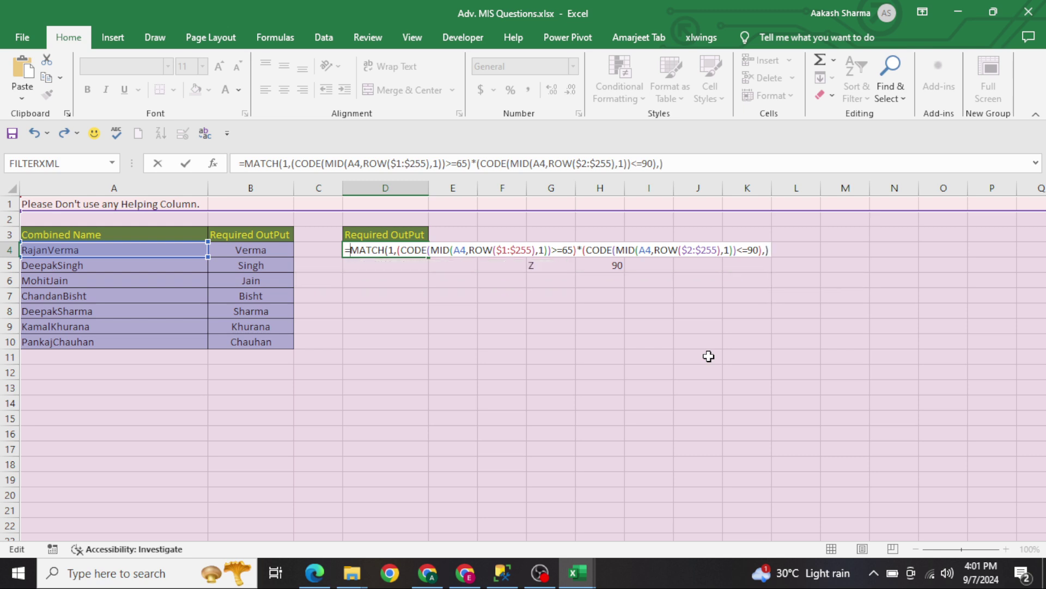
text(MID()
key(Left)
key(Left)
key(Left)
text(,))
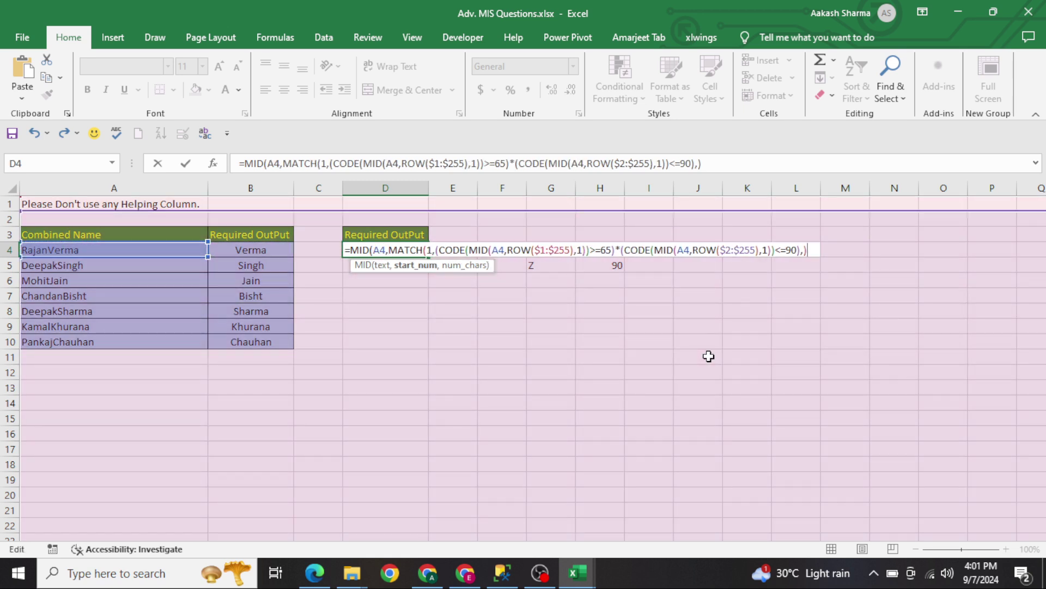
text(+1,255))
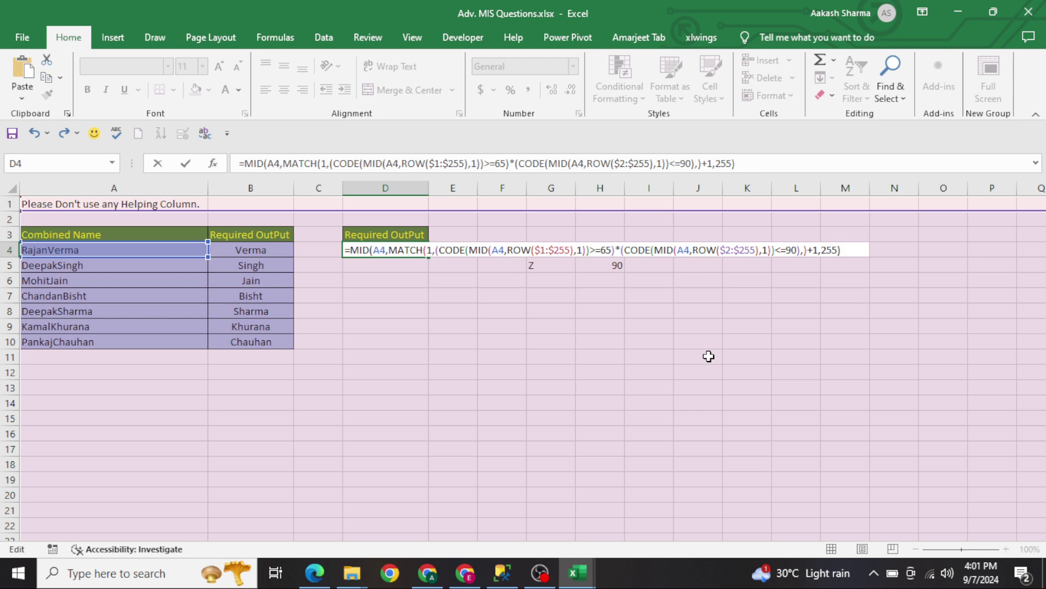
key(ctrl+shift+Return)
Step: Fill the D4 array formula down through D10
key(shift+Down)
key(shift+Down)
key(shift+Down)
key(shift+Down)
key(shift+Down)
key(shift+Down)
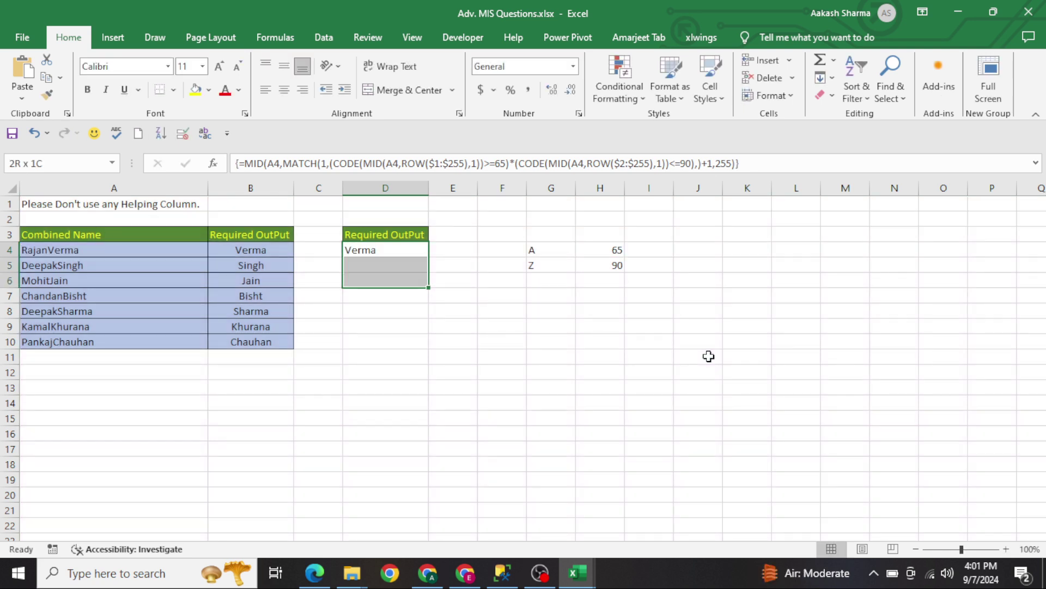
key(ctrl+d)
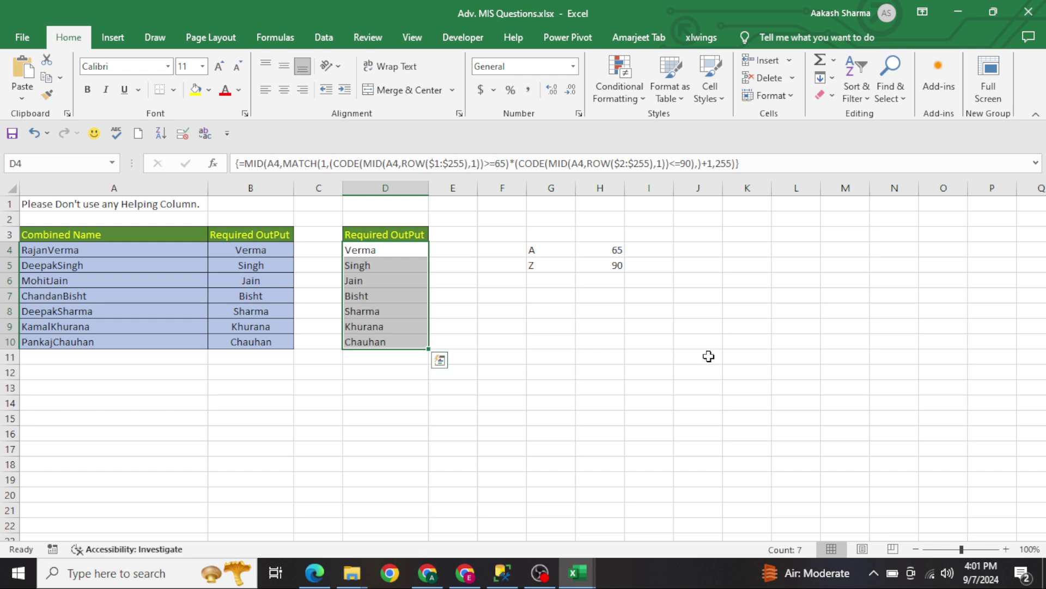
Step: Copy the complete D4 formula and place it as visible text in F9
key(F2)
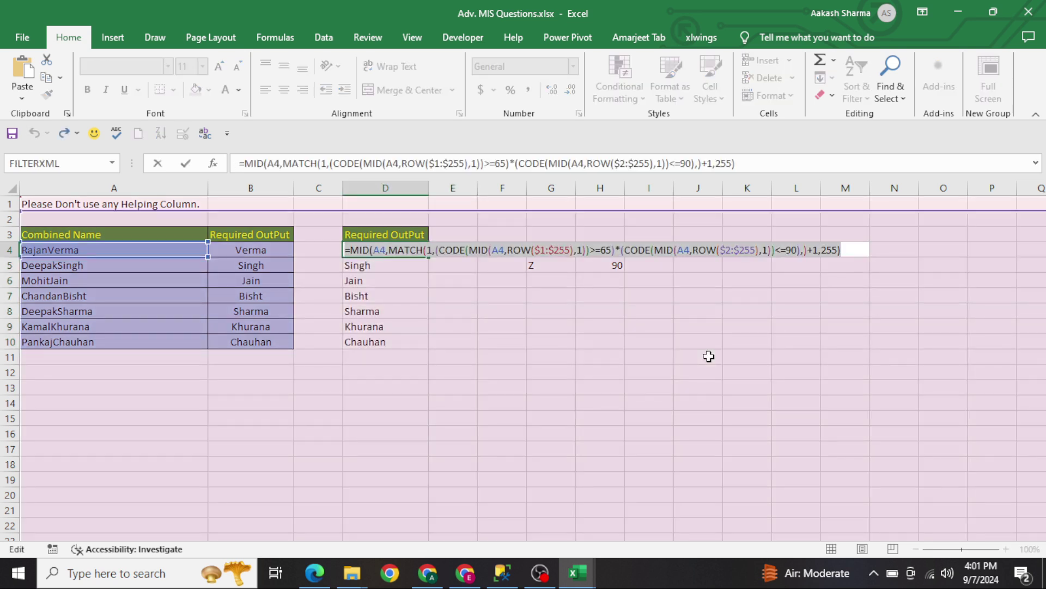
key(Escape)
key(Down)
key(Down)
key(Down)
key(Down)
key(Down)
key(Down)
key(Right)
key(Right)
key(Up)
key(F2)
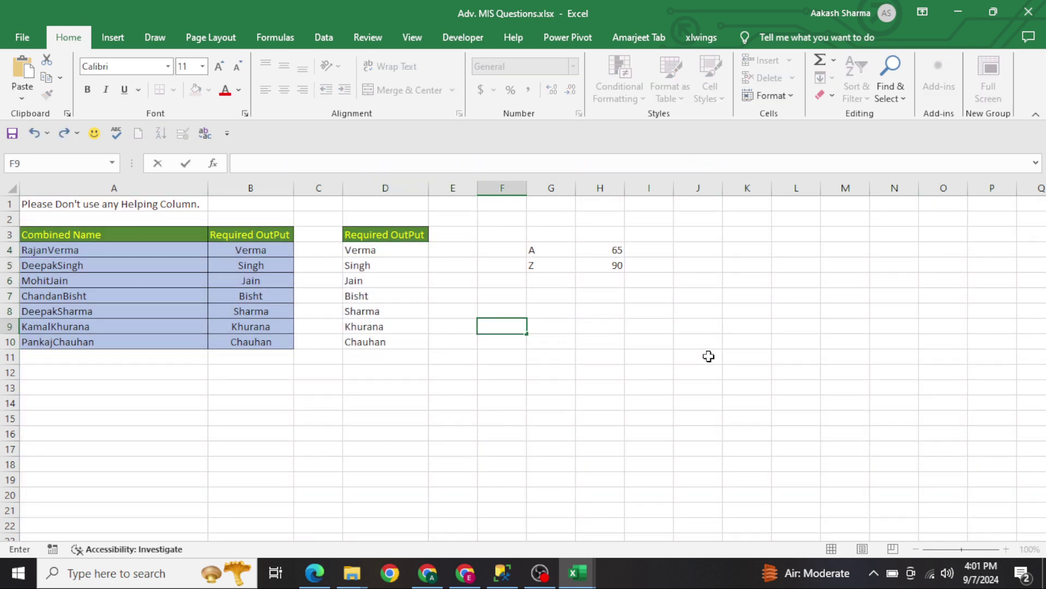
text(=MID(A4,MATCH(1,(CODE(MID(A4,ROW($1:$255),1))>=65)*(CODE(MID(A4,ROW($2:$255),1))<=90),)+1,255))
key(Return)
Step: Return to the Combined Name header, then switch to the Query No 1 worksheet with the Name+EmpID list
key(ctrl+Left)
key(ctrl+Left)
key(ctrl+Left)
key(ctrl+Up)
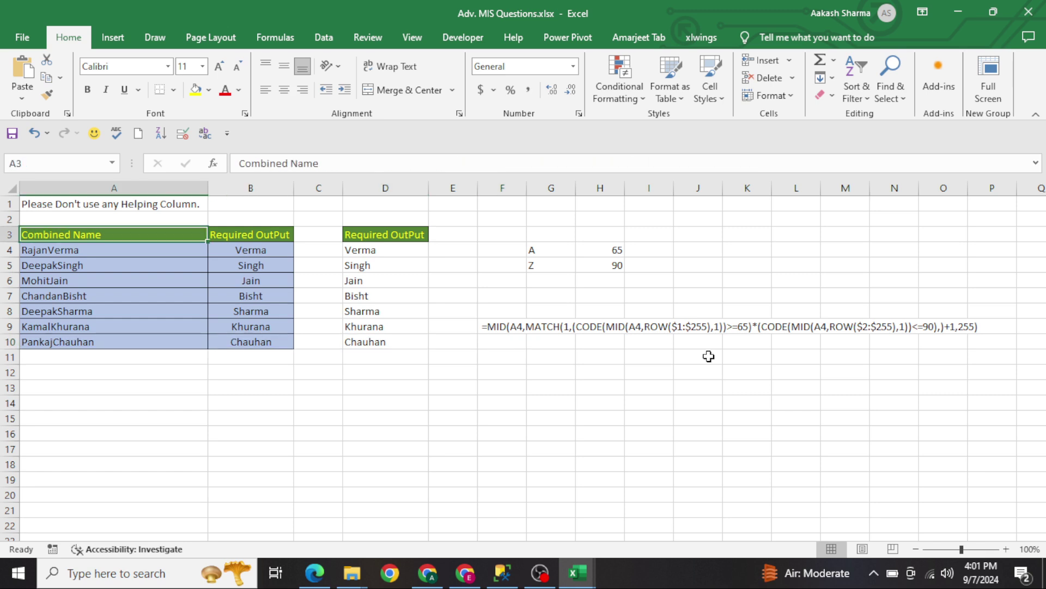
key(ctrl+Page_Up)
key(Left)
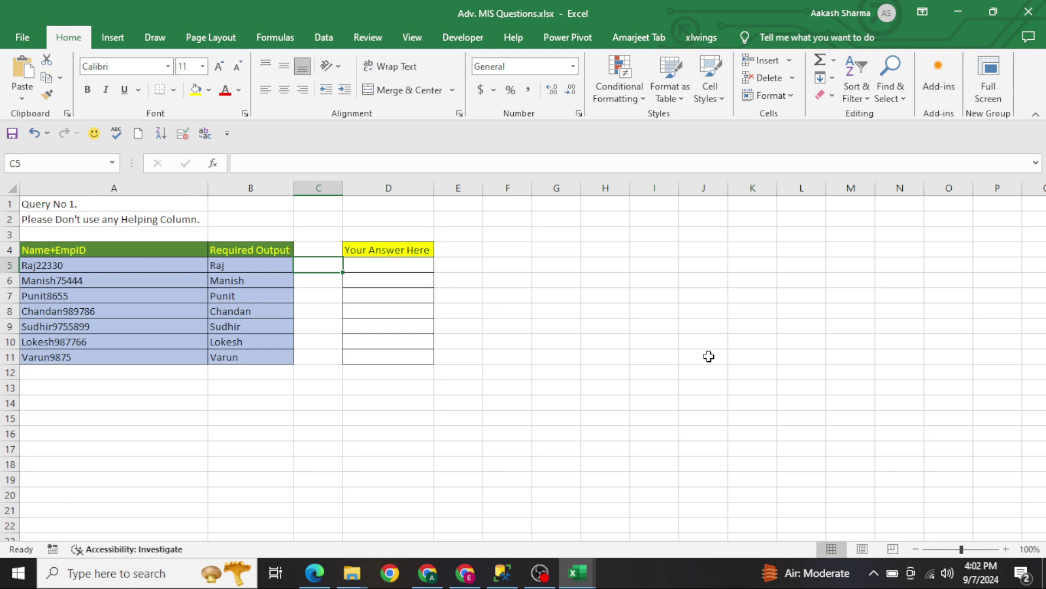
key(Right)
text(=)
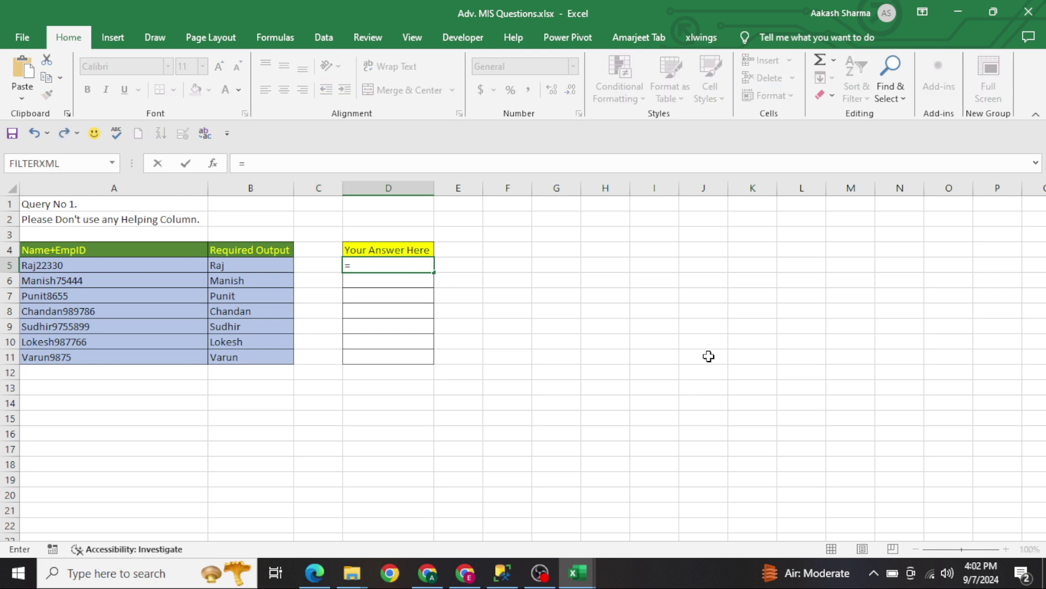
text(FIND()
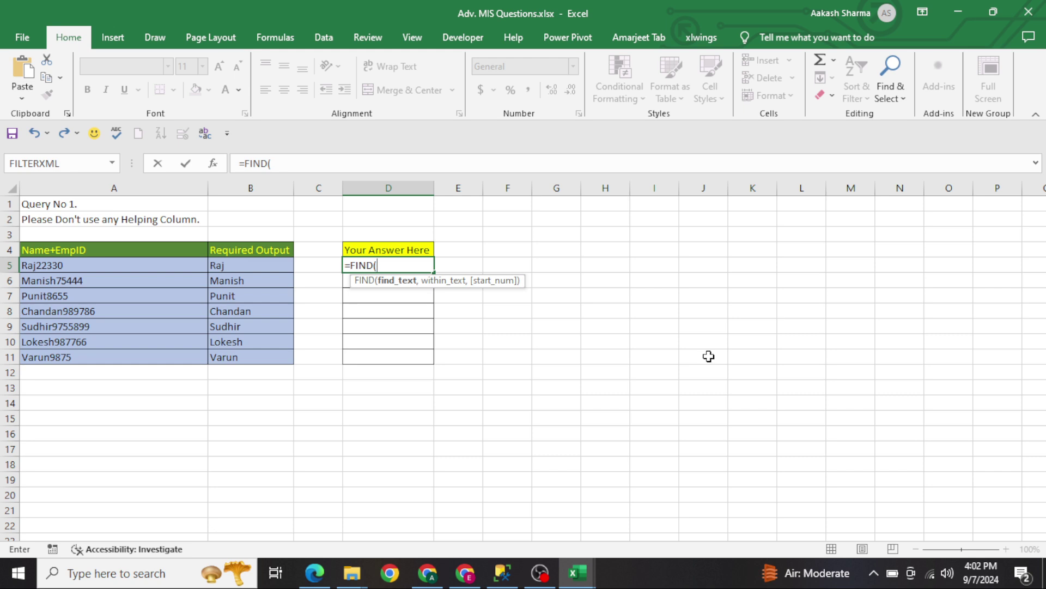
text({0,1,2,3,4,5)
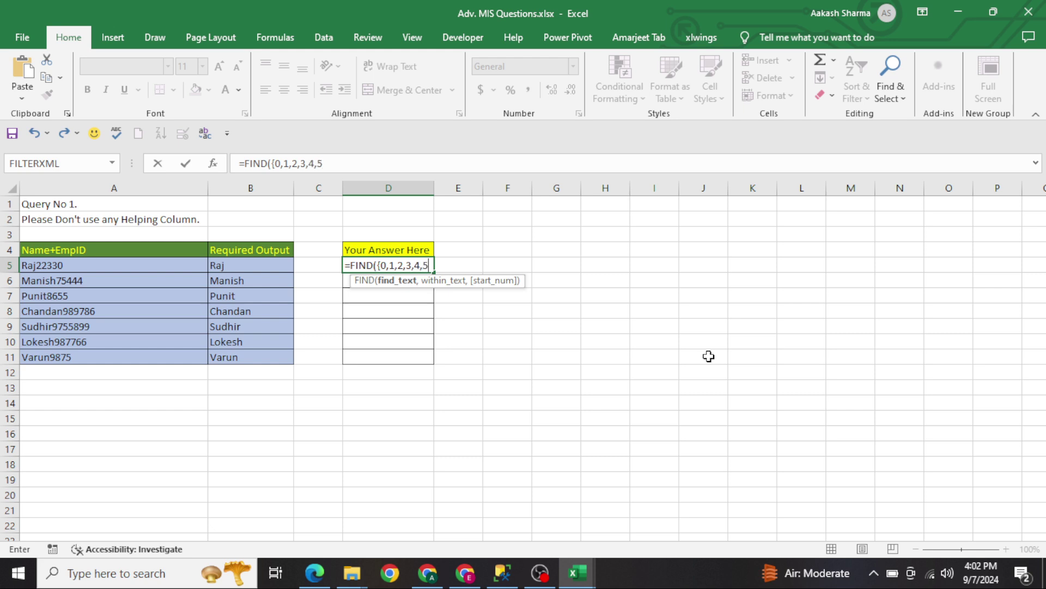
text(,6,7,8,9},)
key(Left)
key(Left)
key(Left)
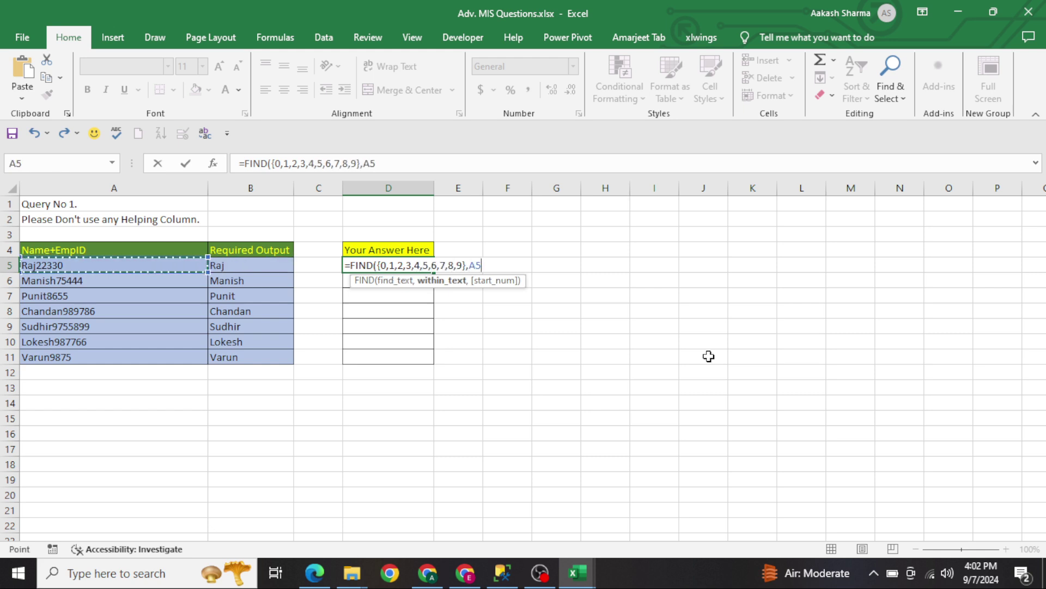
text(&)
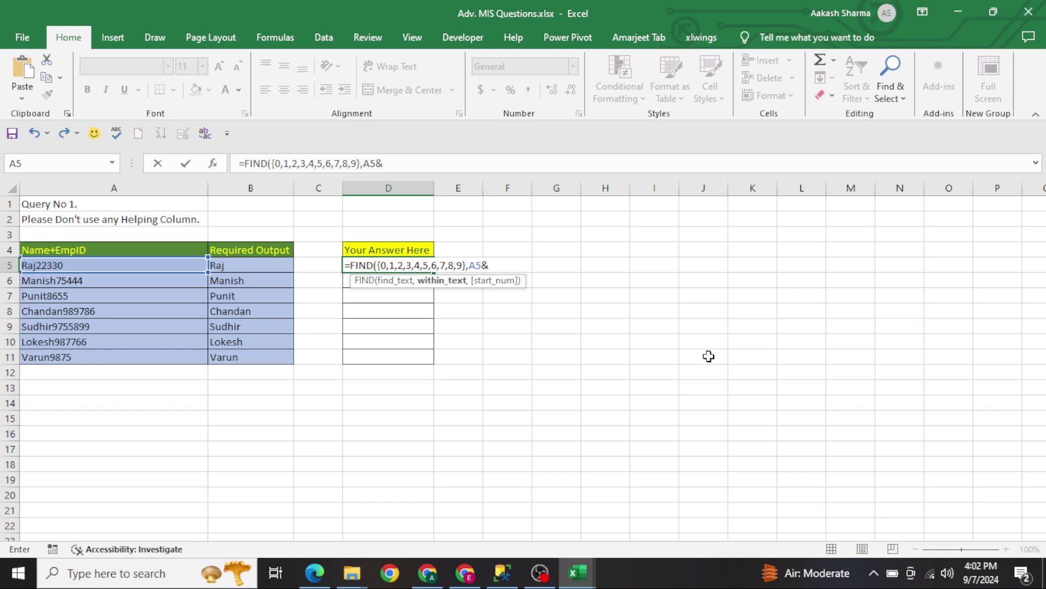
text("0123456789")
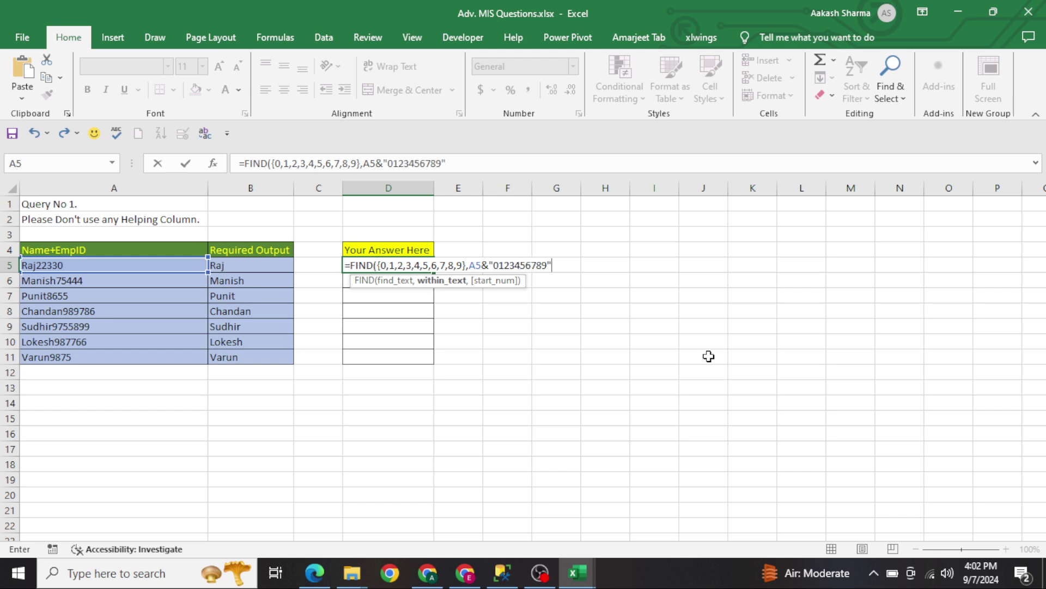
text())
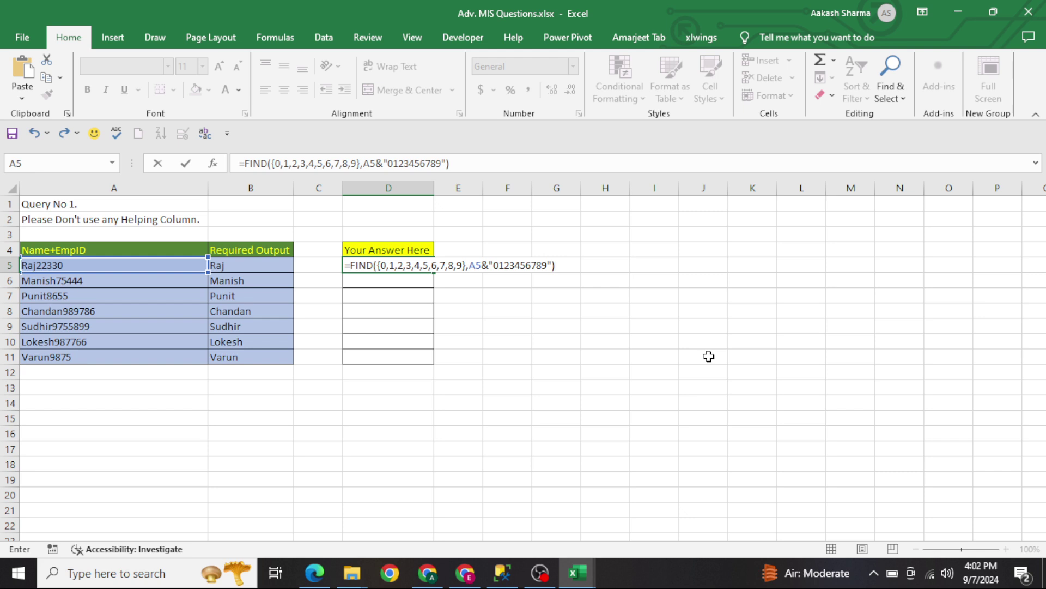
key(ctrl+shift+Return)
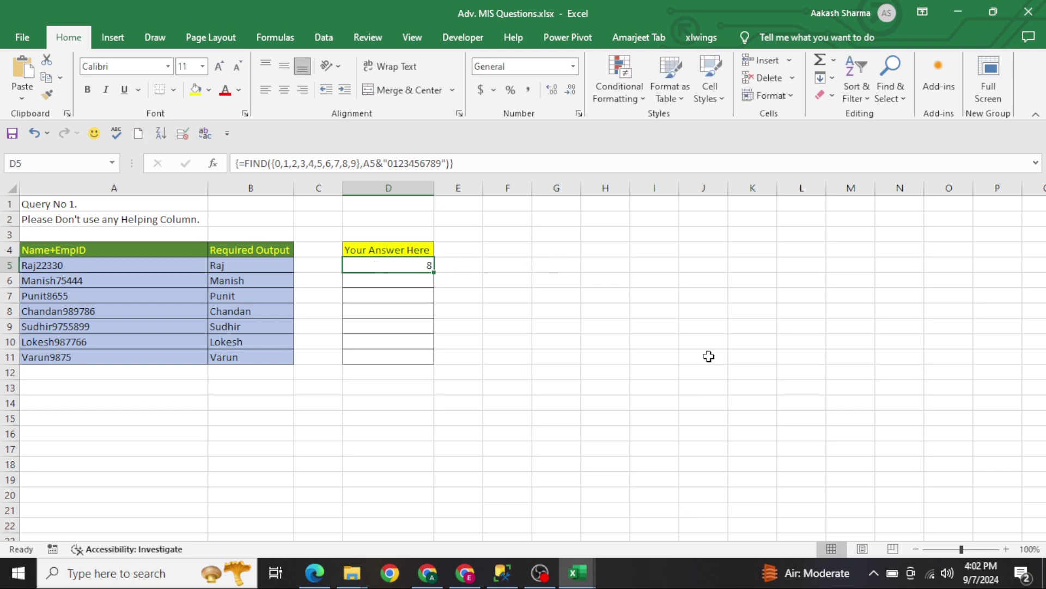
Step: Wrap the FIND in D5 in MIN, subtract 1 from the result, and enter it as an array formula
key(F2)
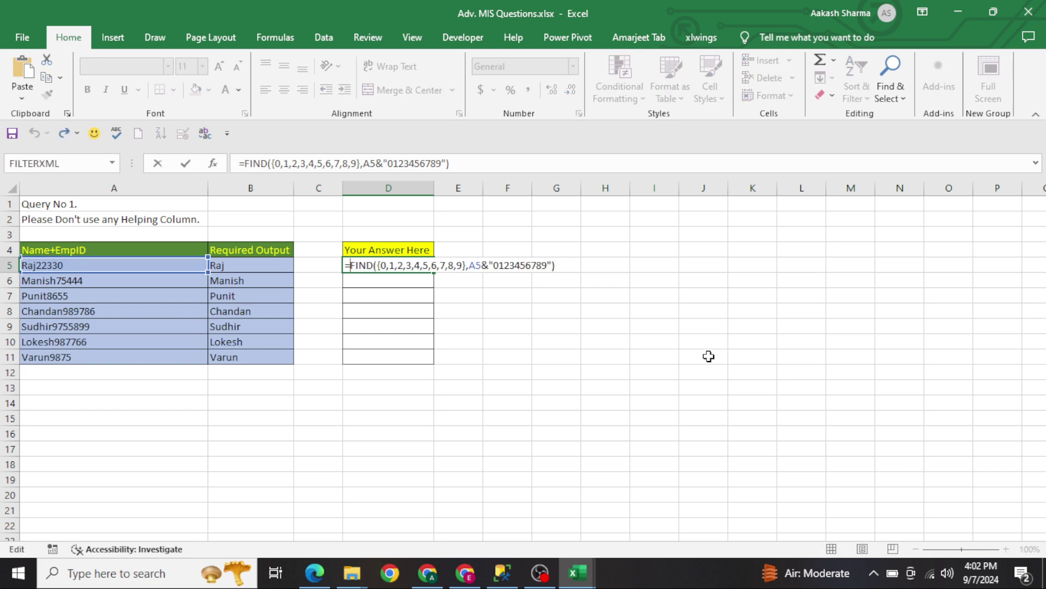
key(Home)
key(Right)
text(MIN()
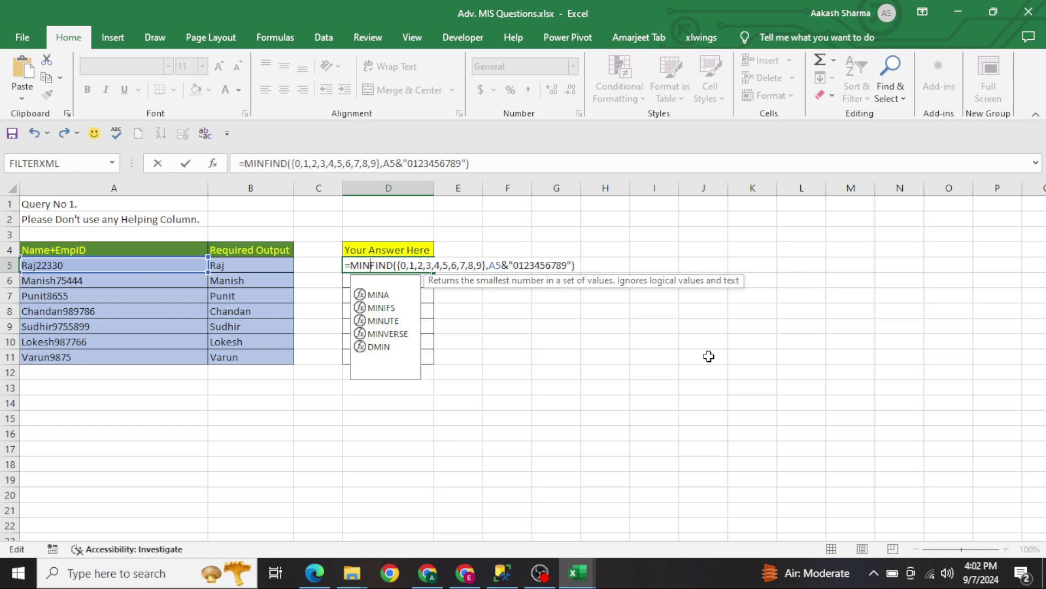
key(End)
text())
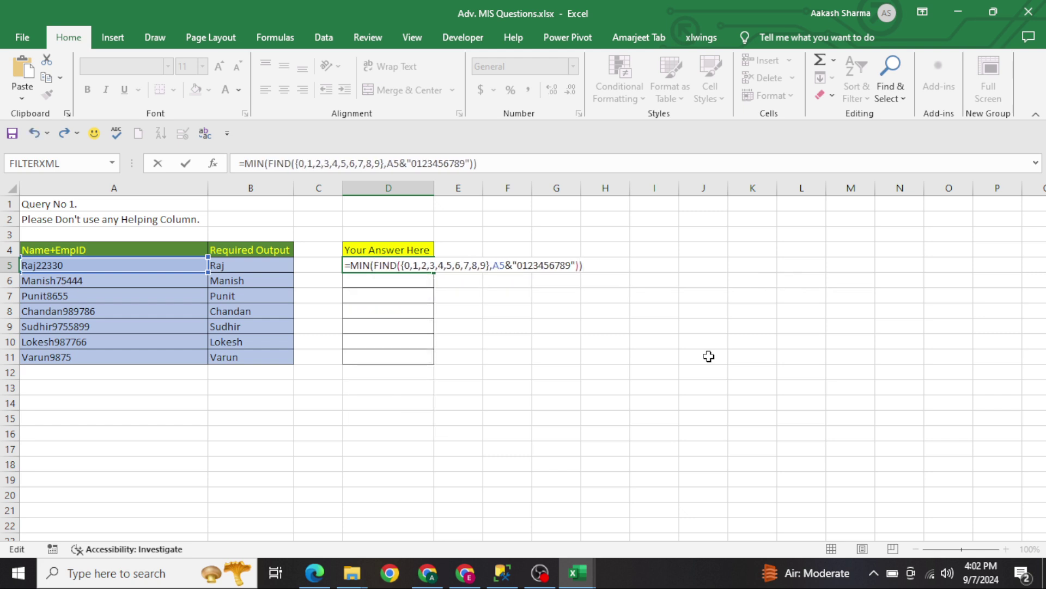
key(ctrl+shift+Return)
key(F2)
text(-1)
key(ctrl+shift+Return)
Step: Fill the D5 MIN formula down through D11
key(shift+Down)
key(shift+Down)
key(shift+Down)
key(shift+Down)
key(shift+Down)
key(shift+Down)
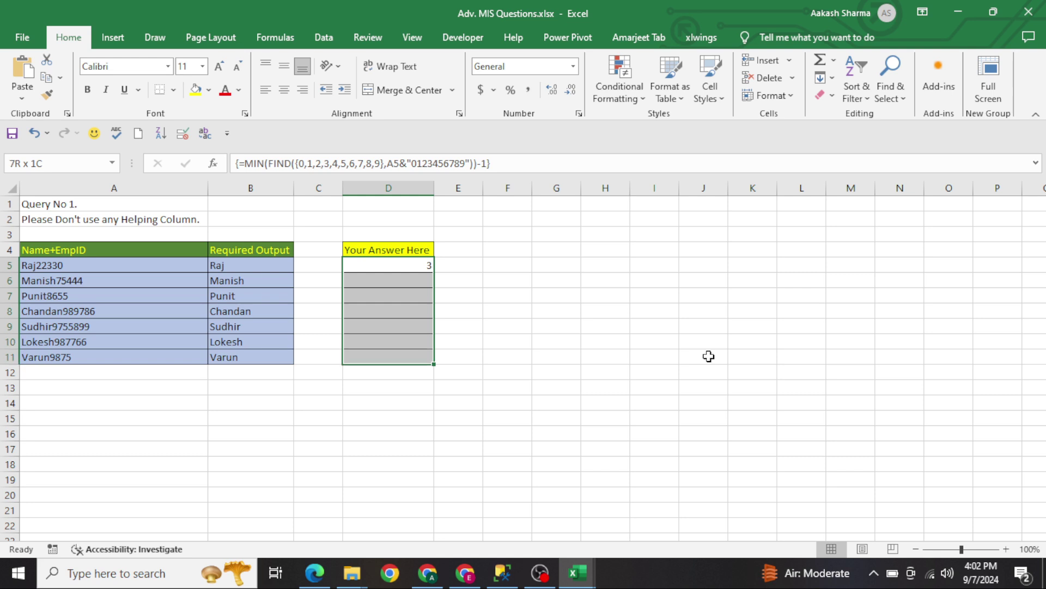
key(ctrl+d)
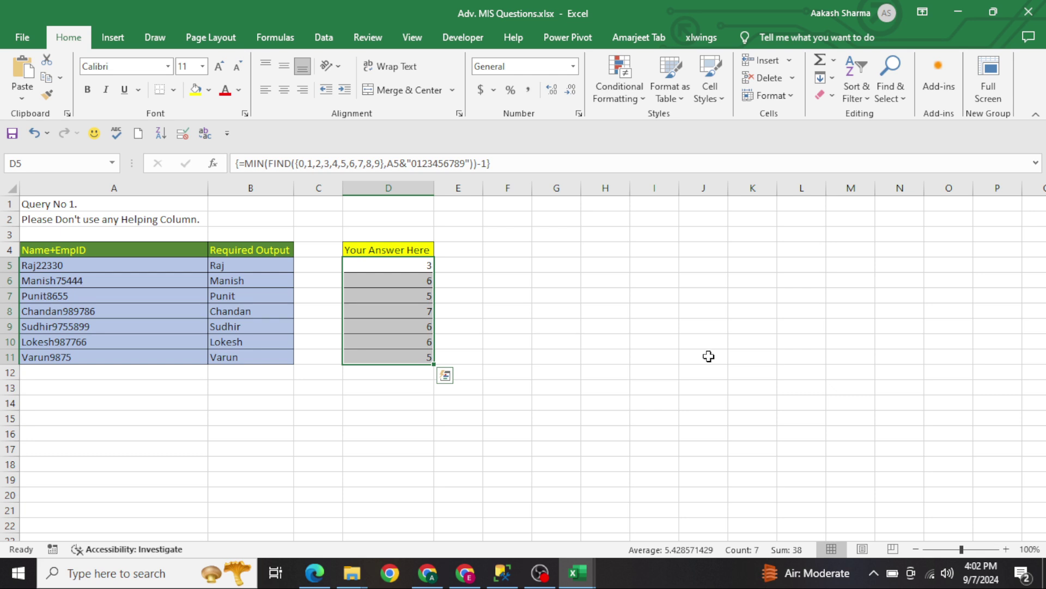
Step: Wrap the D5 formula in LEFT on A5, enter it as an array formula, and fill it down through D11
key(F2)
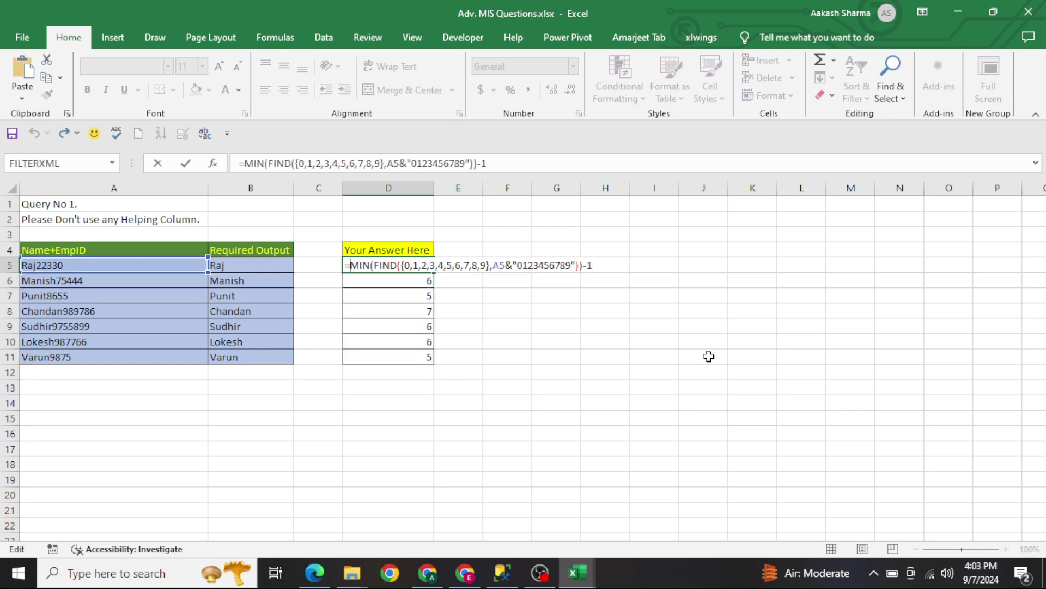
text(LEFT()
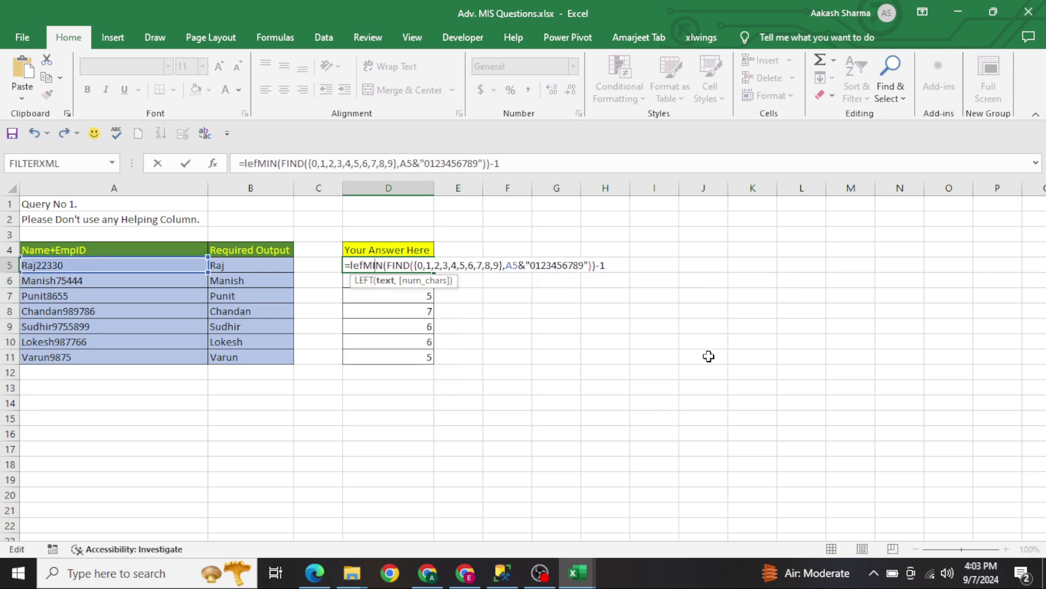
key(Left)
key(Left)
key(Left)
text(,)
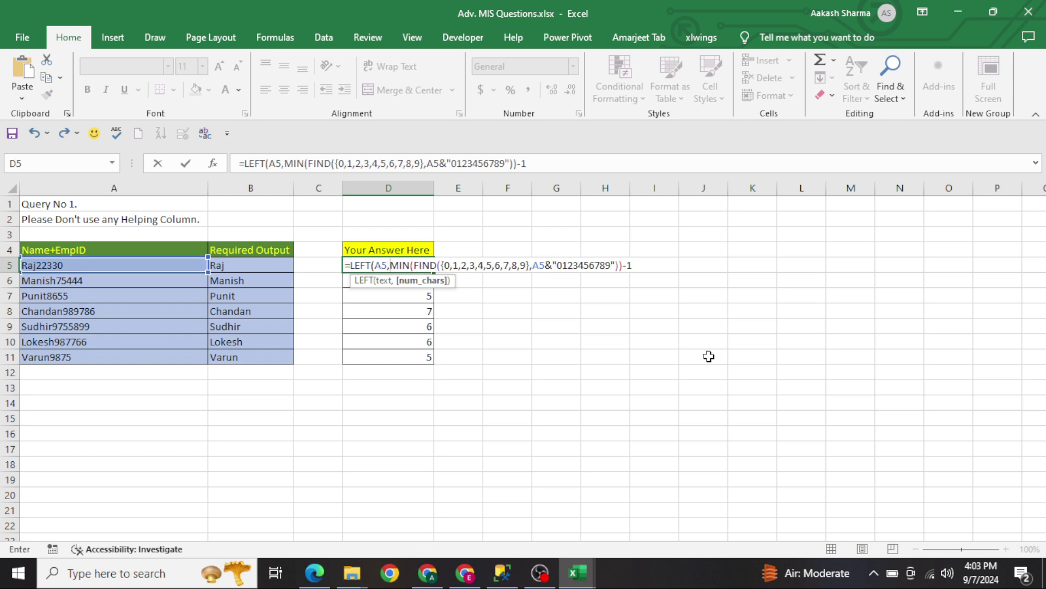
key(ctrl+shift+Return)
key(Return)
key(ctrl+shift+Down)
key(ctrl+d)
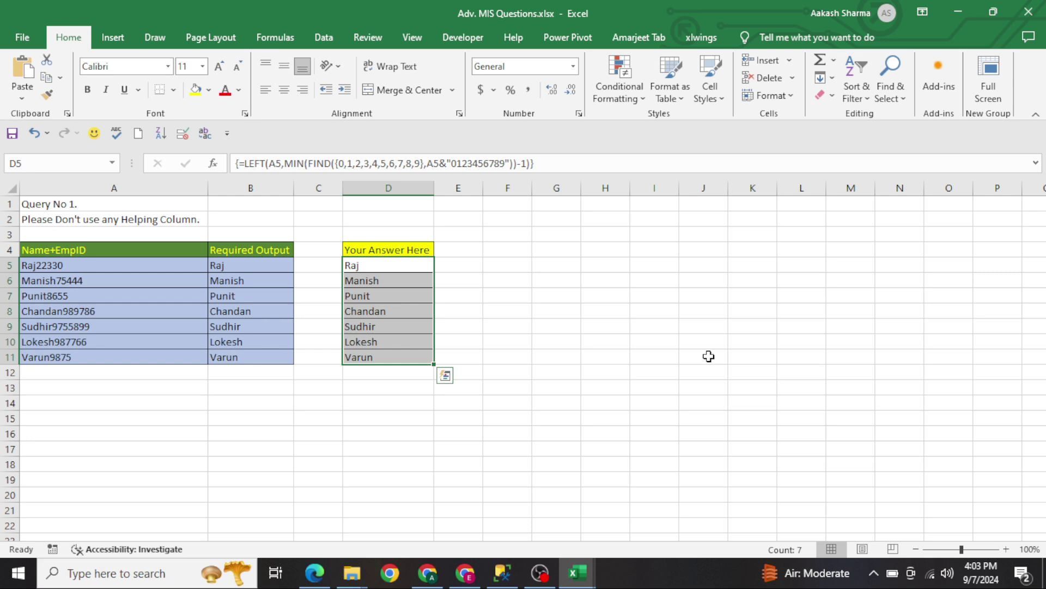
Step: Copy the complete D5 formula and place it as visible text in F5
key(F2)
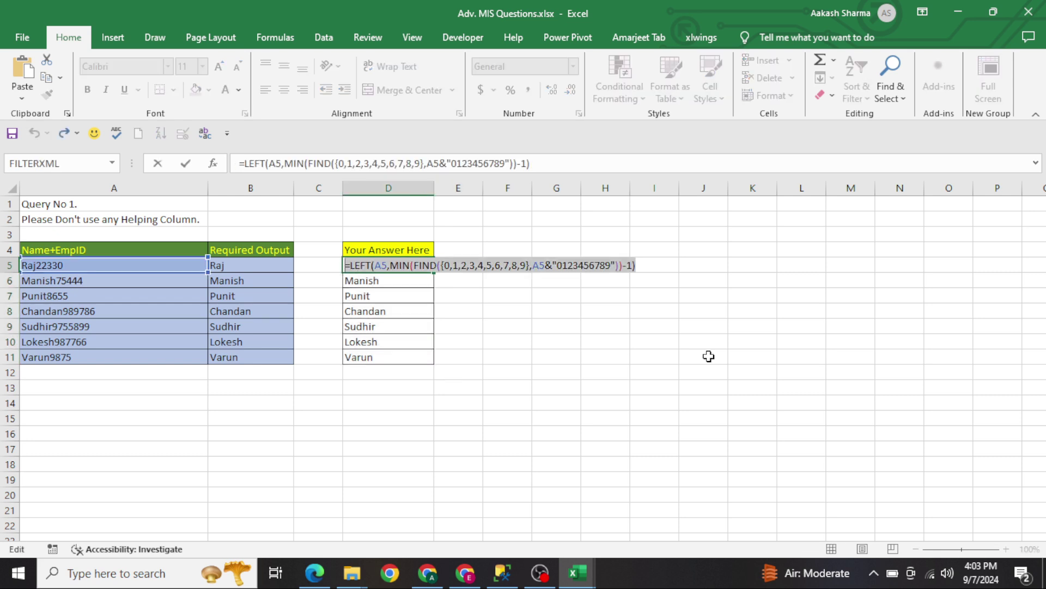
key(Escape)
key(Right)
key(Right)
text(')
key(ctrl+v)
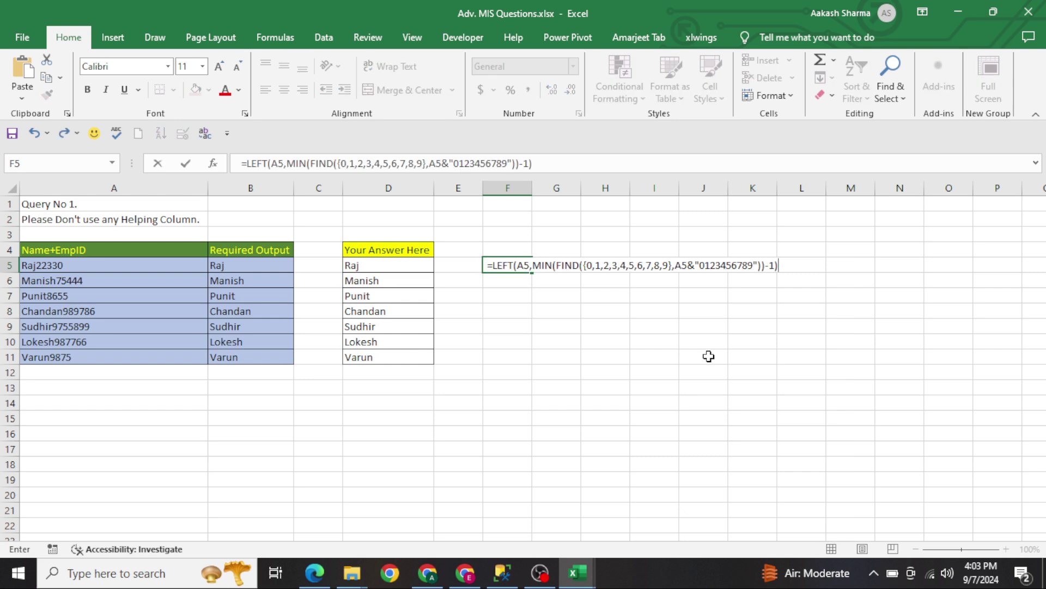
key(Return)
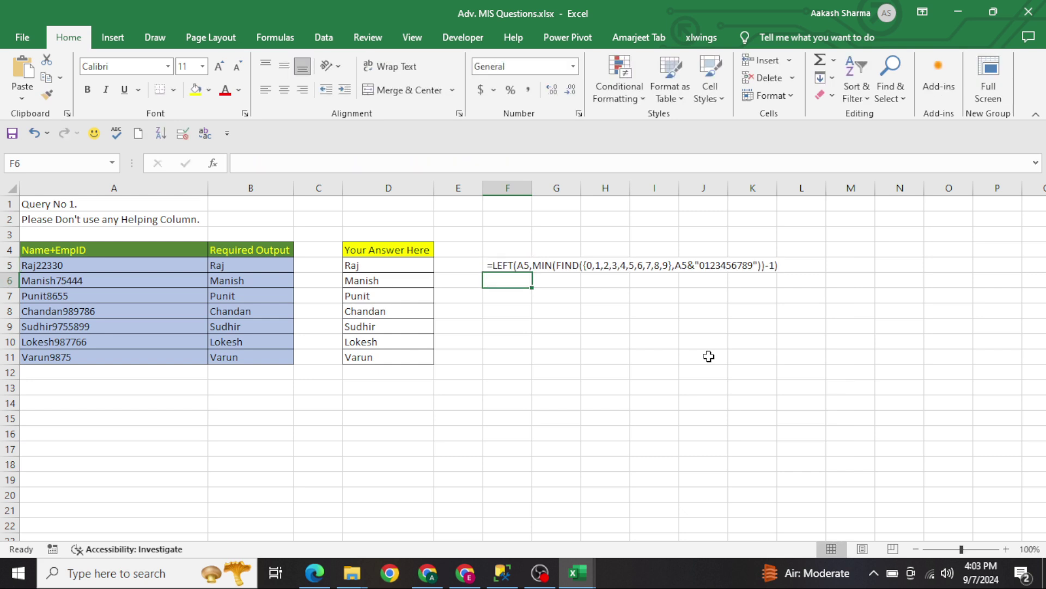
Step: Switch to the city lookup worksheet and examine how each city's row position corresponds to Col 1, Col 2 and Col 3
key(ctrl+Page_Down)
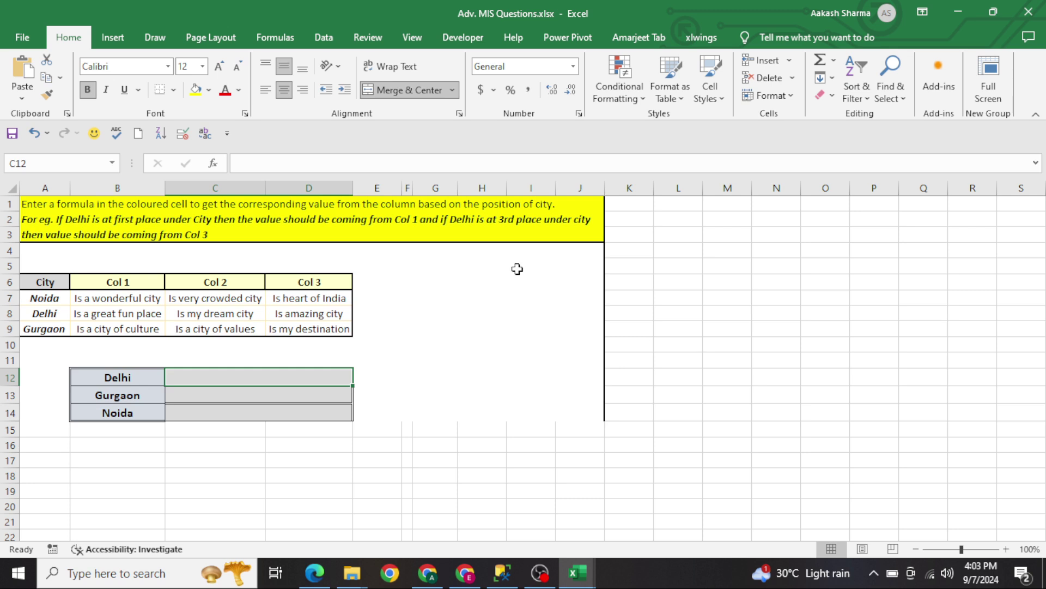
click(22, 316)
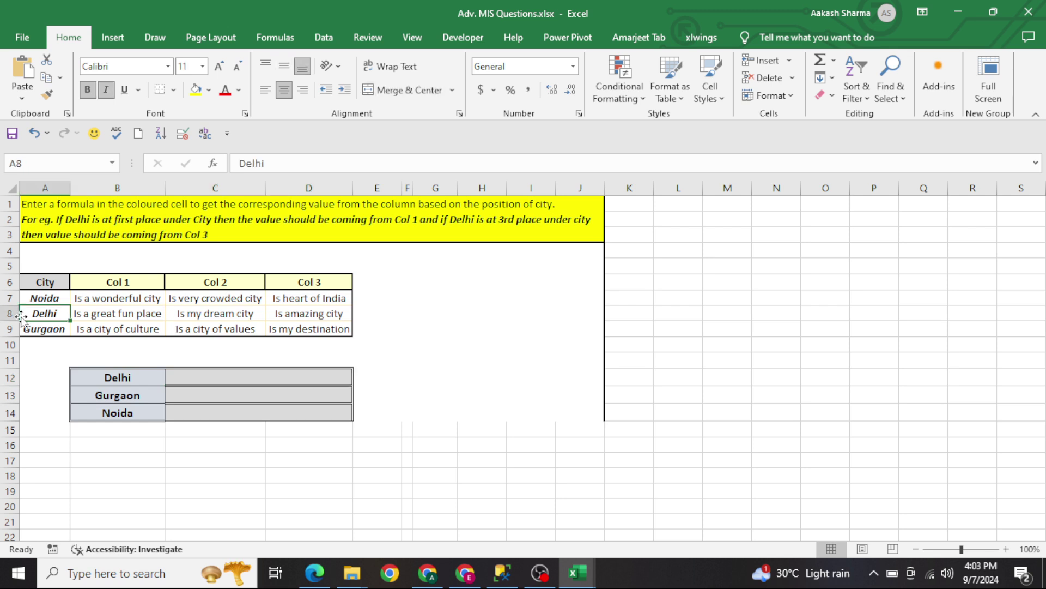
click(267, 388)
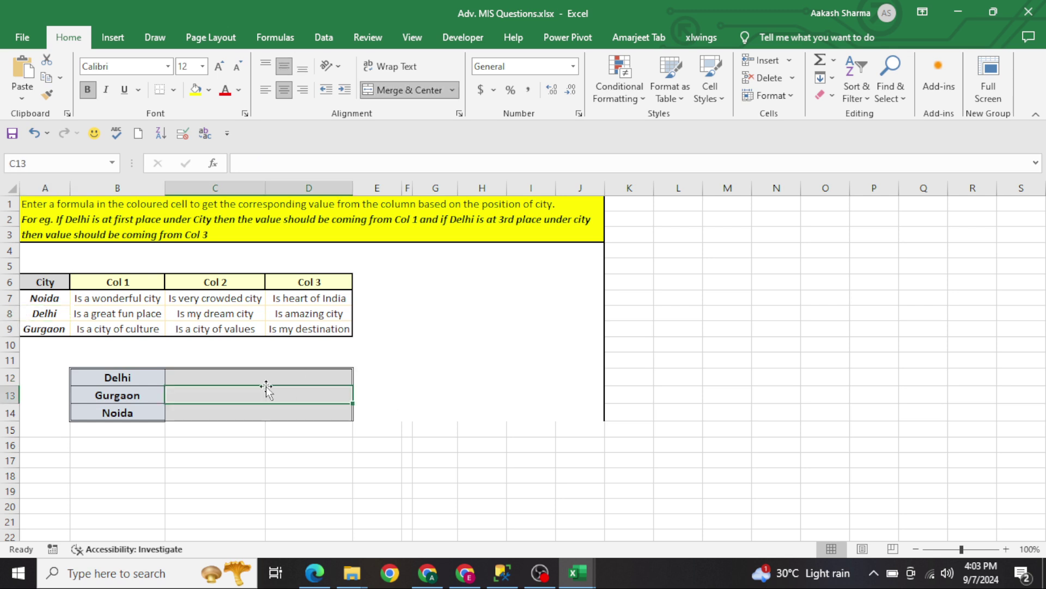
drag(206, 314, 213, 279)
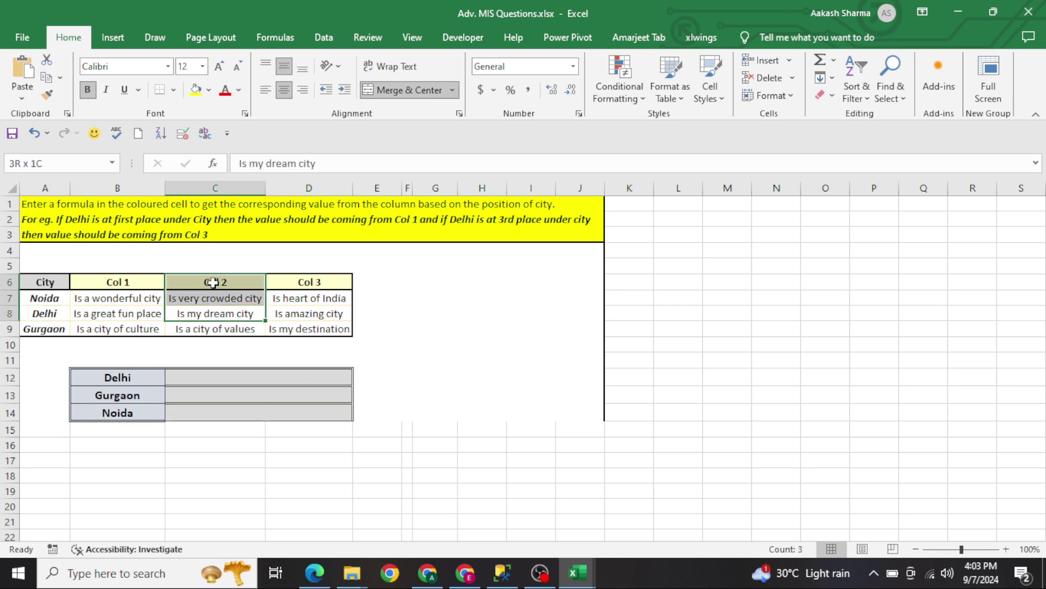
click(42, 338)
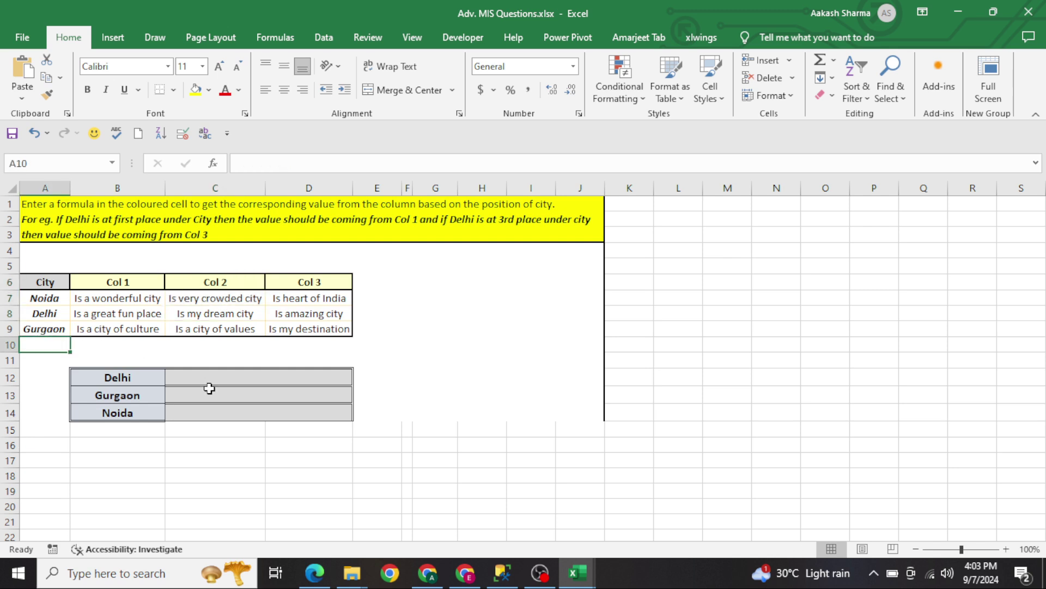
click(224, 380)
click(305, 328)
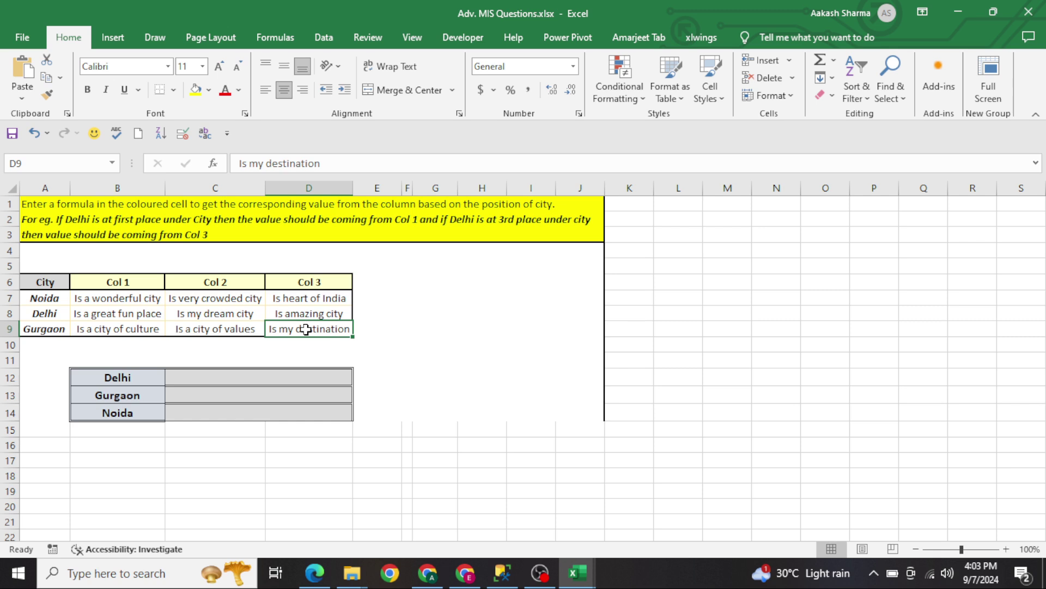
Step: Enter =MATCH(B12,$A$6:$A$9,0) in the coloured cell C12 beside Delhi
click(258, 380)
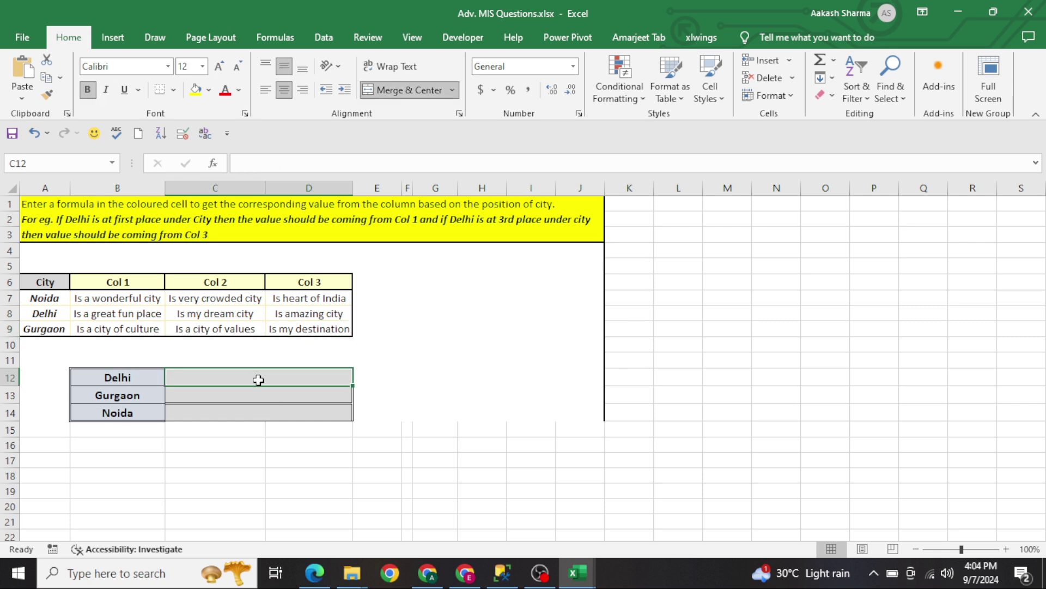
text(=mat)
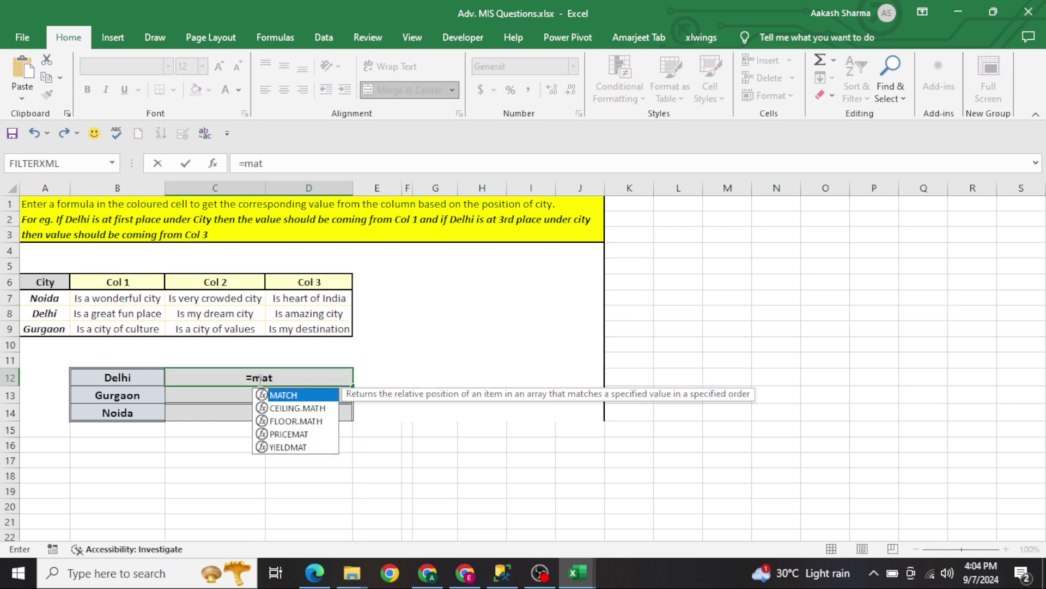
key(Tab)
key(Left)
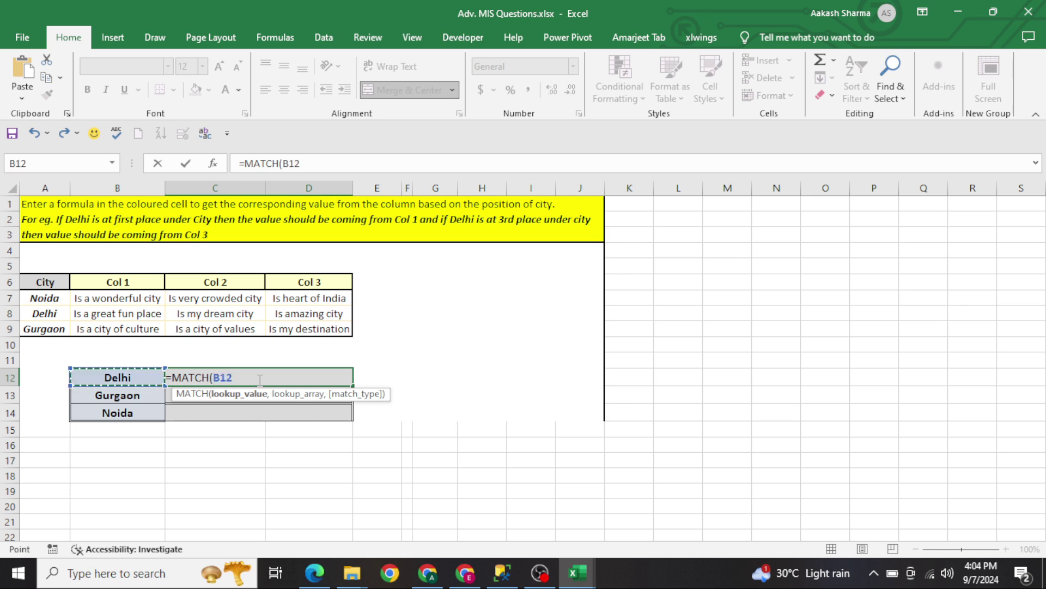
text(,)
key(Left)
key(Up)
key(Up)
key(Up)
key(Up)
key(Left)
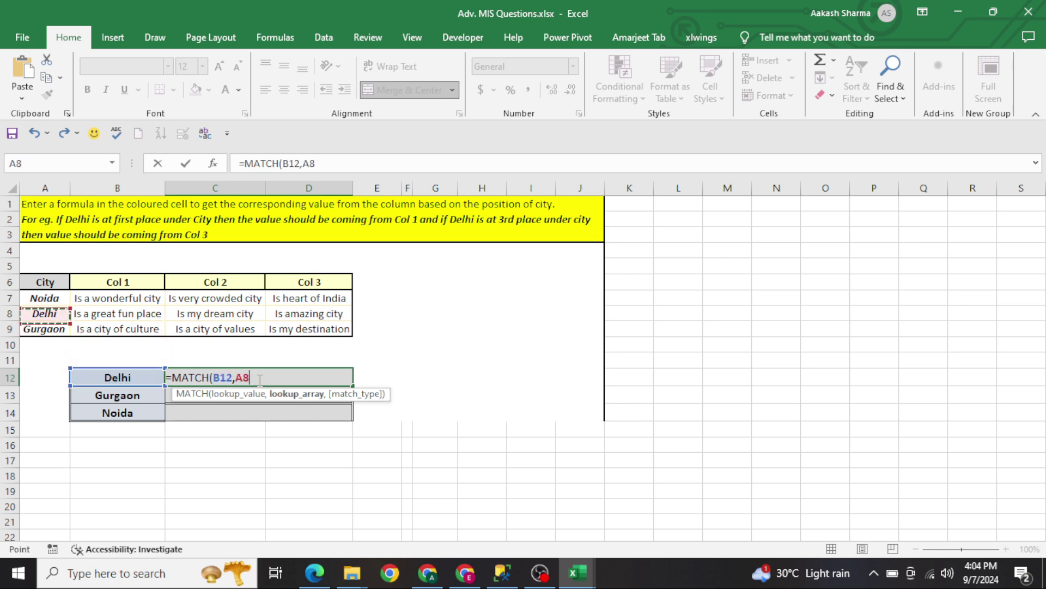
key(Up)
key(Up)
key(shift+Down)
key(shift+Down)
key(shift+Down)
key(F4)
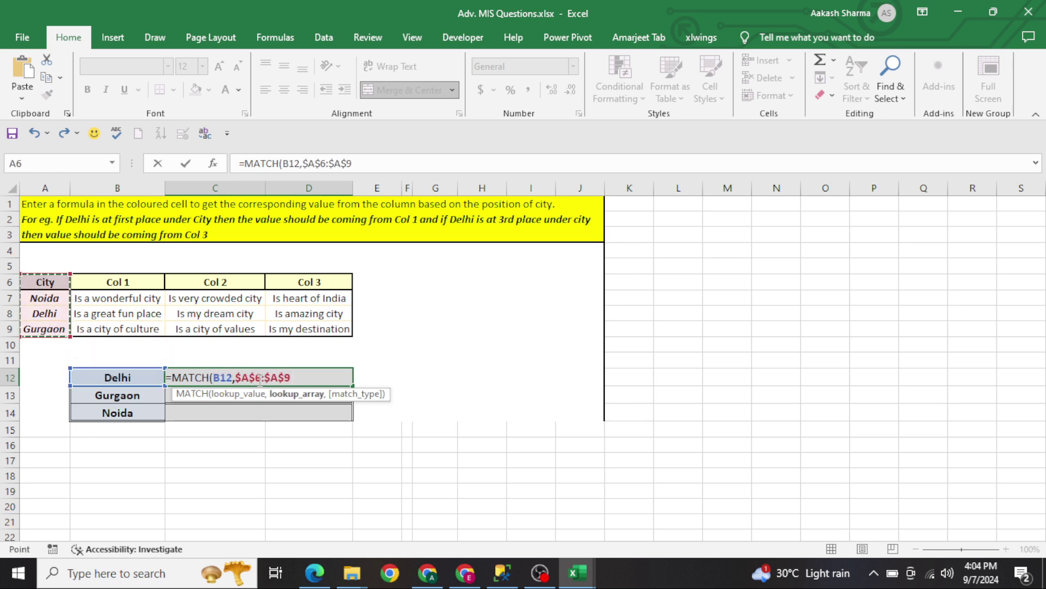
text(,0))
key(Return)
Step: Fill the C12 MATCH formula down through C14 for Gurgaon and Noida
key(Down)
key(shift+Up)
key(shift+Up)
key(ctrl+d)
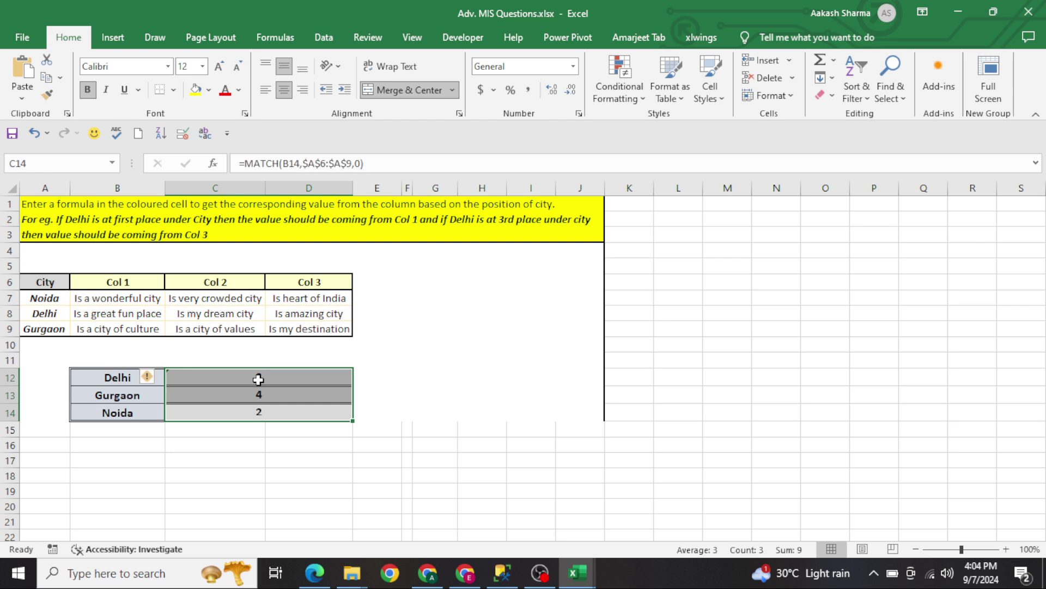
Step: Examine the MATCH results in C12:C14 against the task instructions in rows 1 to 3
click(258, 380)
key(Right)
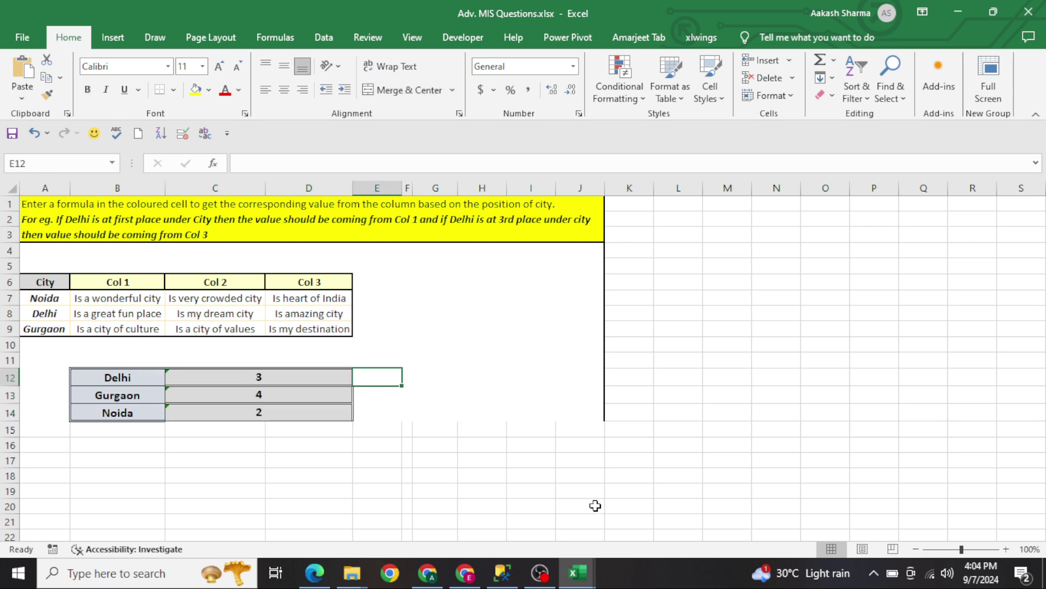
key(Left)
key(shift+Down)
key(shift+Down)
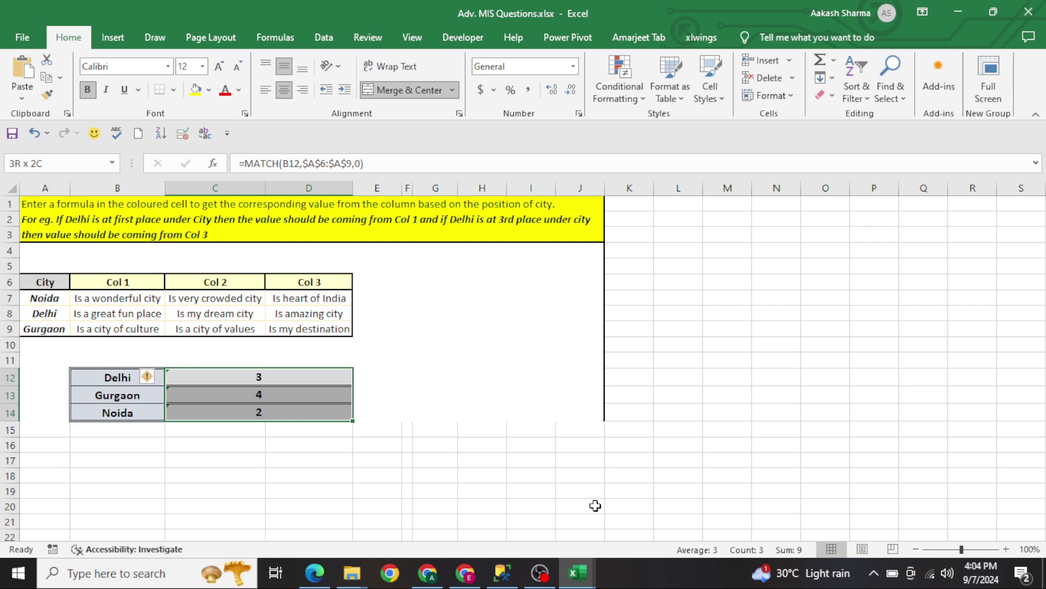
key(ctrl+Up)
key(ctrl+Up)
key(ctrl+Up)
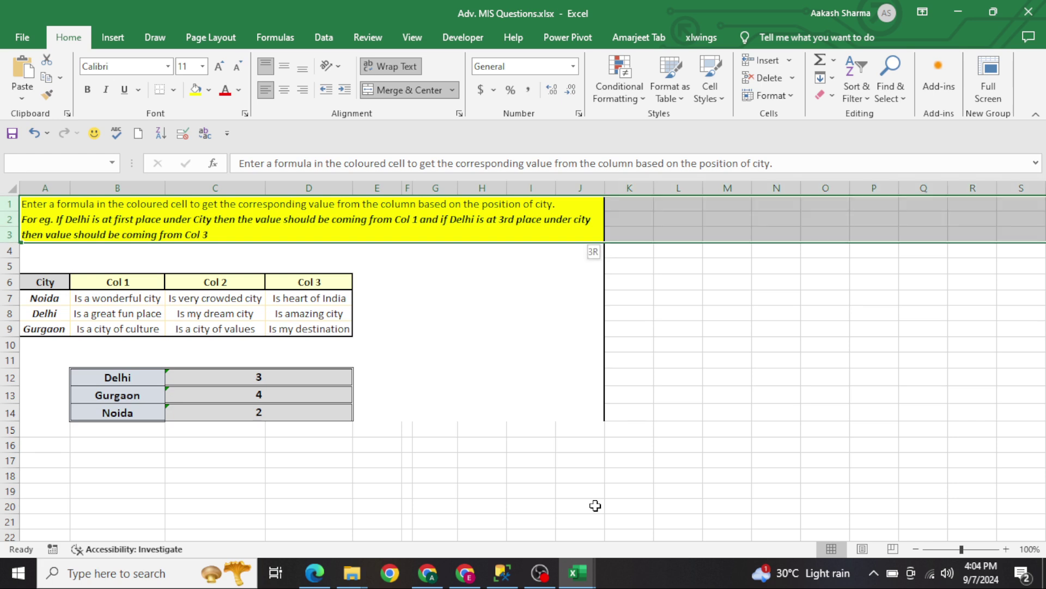
Step: Compare the city order in A6:A9, including its header, with the MATCH results in C12:C14
key(Down)
key(Down)
key(Down)
key(ctrl+shift+Down)
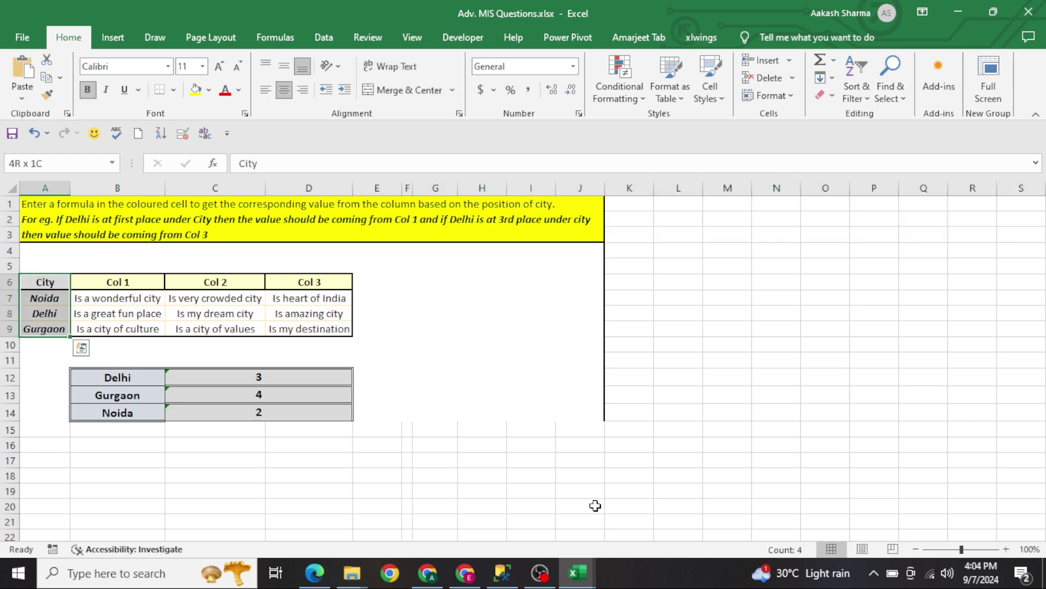
key(Down)
key(Down)
key(Down)
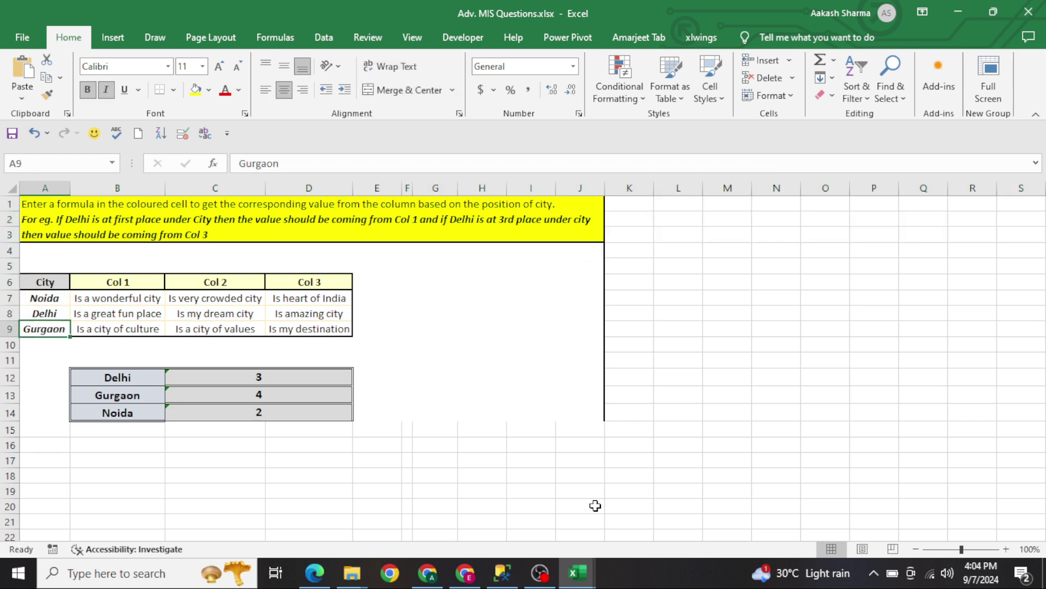
key(Right)
key(ctrl+shift+Up)
key(Down)
key(Down)
key(Down)
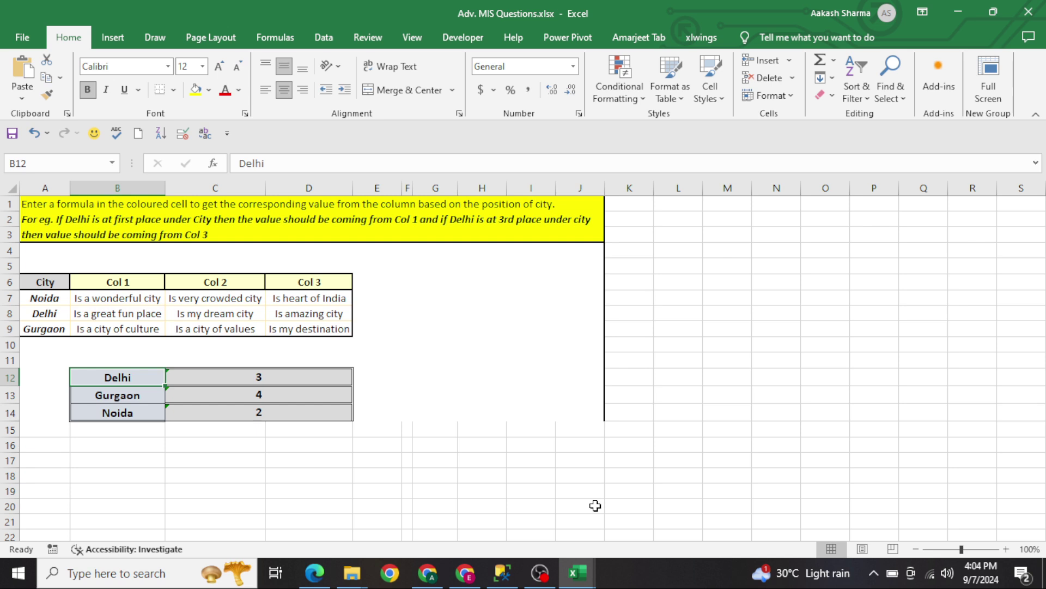
key(Right)
key(Left)
key(Left)
key(Up)
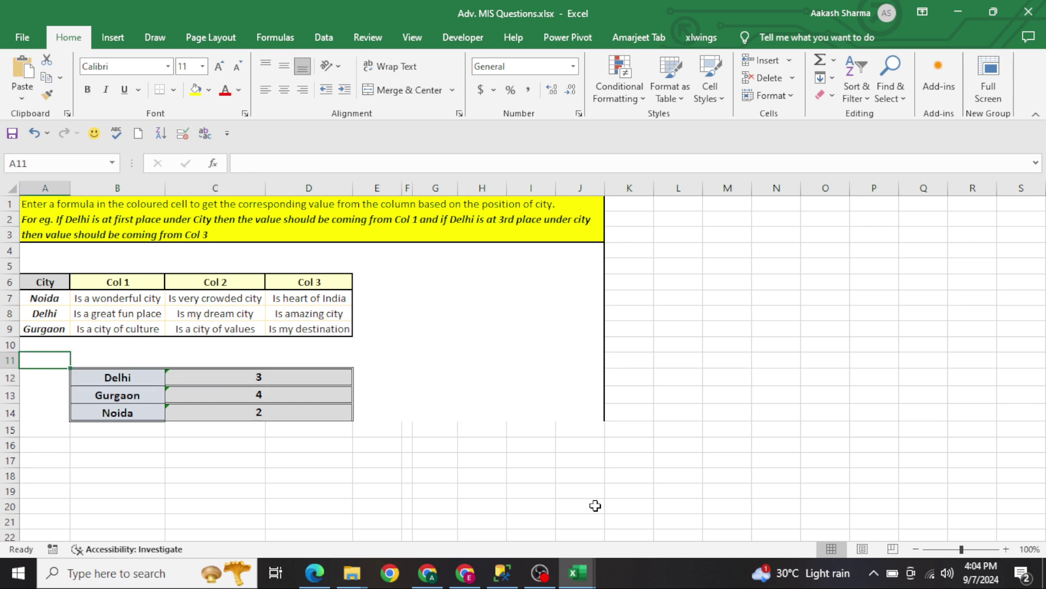
Step: Trace Delhi's row across Col 1 and Col 2 to see which column its MATCH position points to
key(Up)
key(Up)
key(Up)
key(Right)
key(Right)
key(Down)
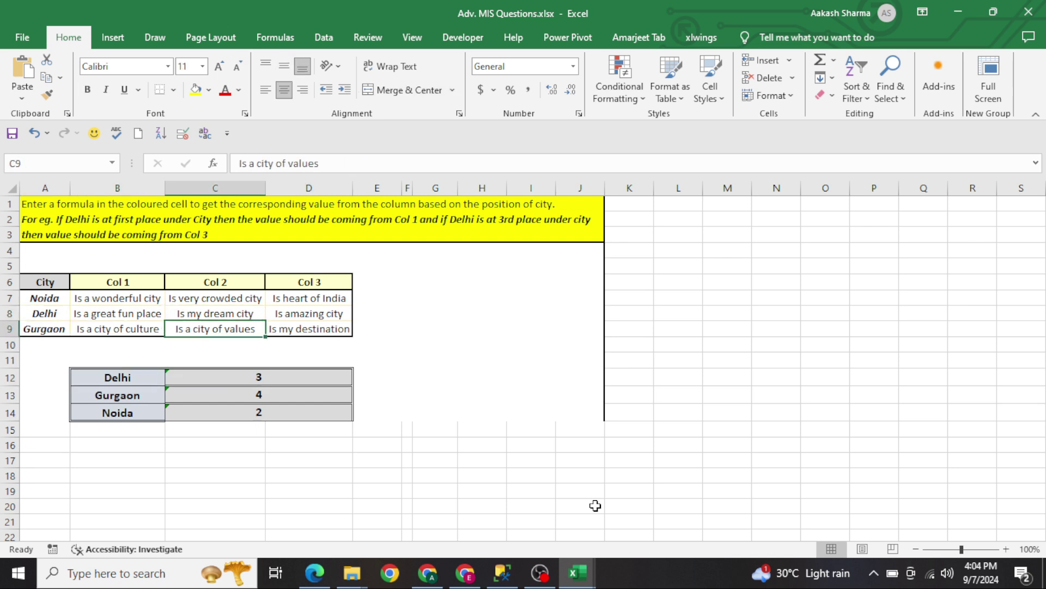
key(Down)
key(Down)
key(Down)
key(Left)
key(Left)
key(ctrl+Up)
key(ctrl+Up)
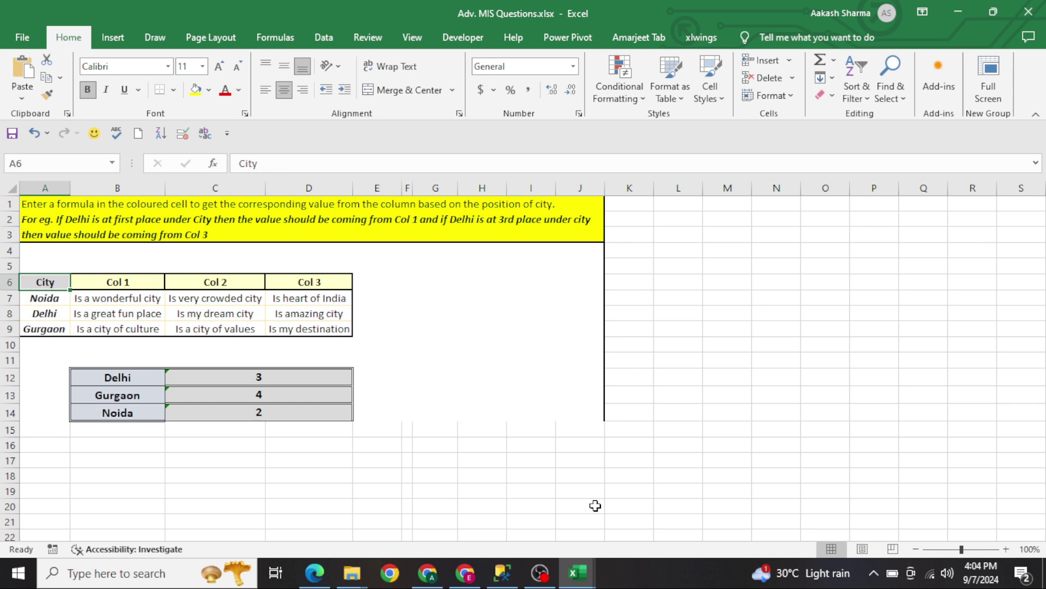
key(Down)
key(Down)
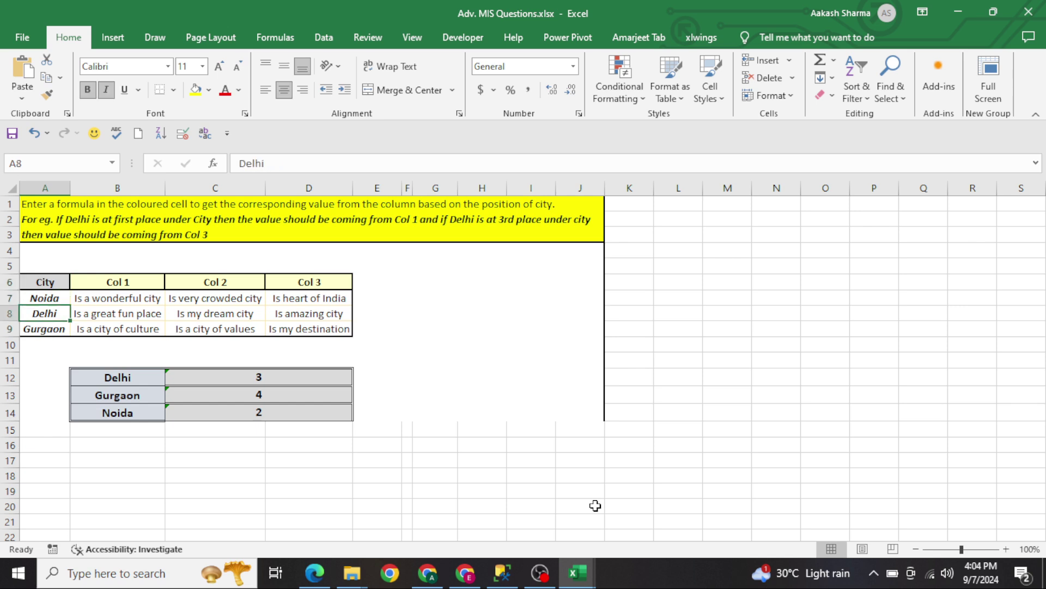
key(shift+Right)
key(shift+Right)
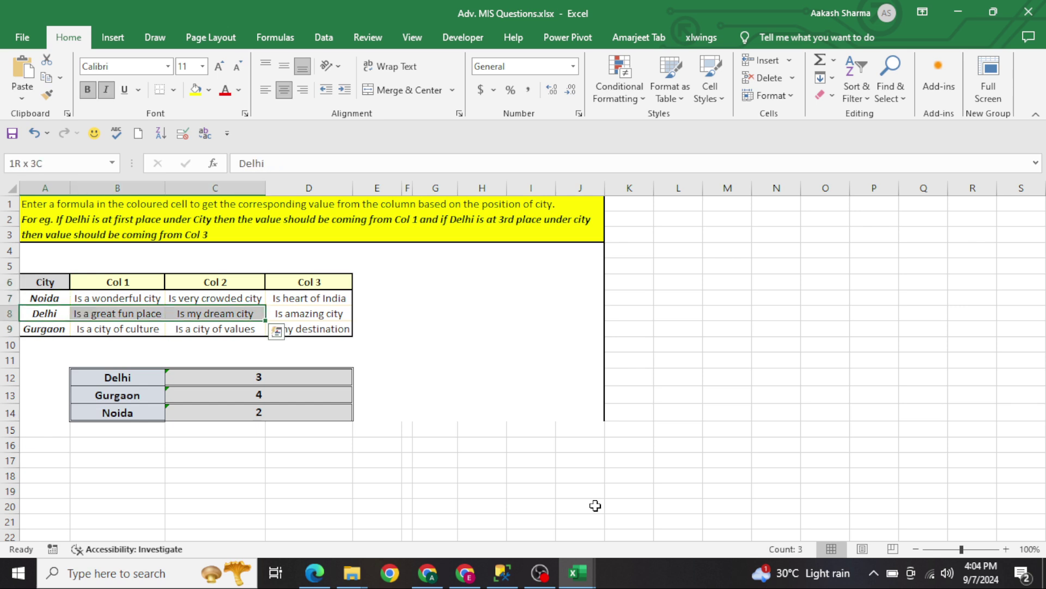
key(Right)
key(Right)
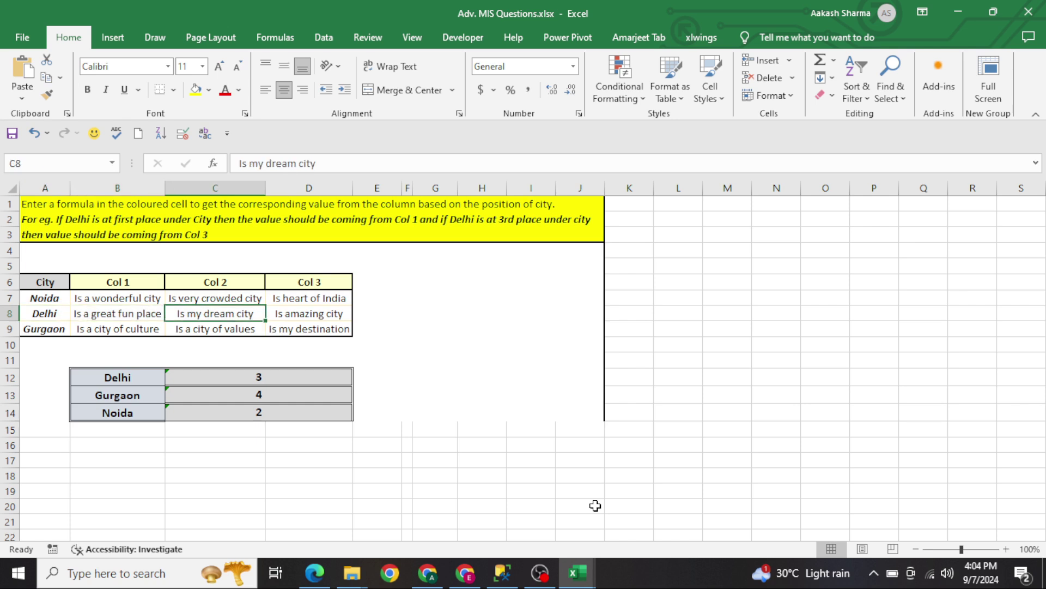
Step: Enter =VLOOKUP(B12,$A$6:$D$9,C12,0) in E12, using Delhi's MATCH result as the column index
key(Down)
key(Right)
key(Down)
key(Down)
key(Down)
key(Right)
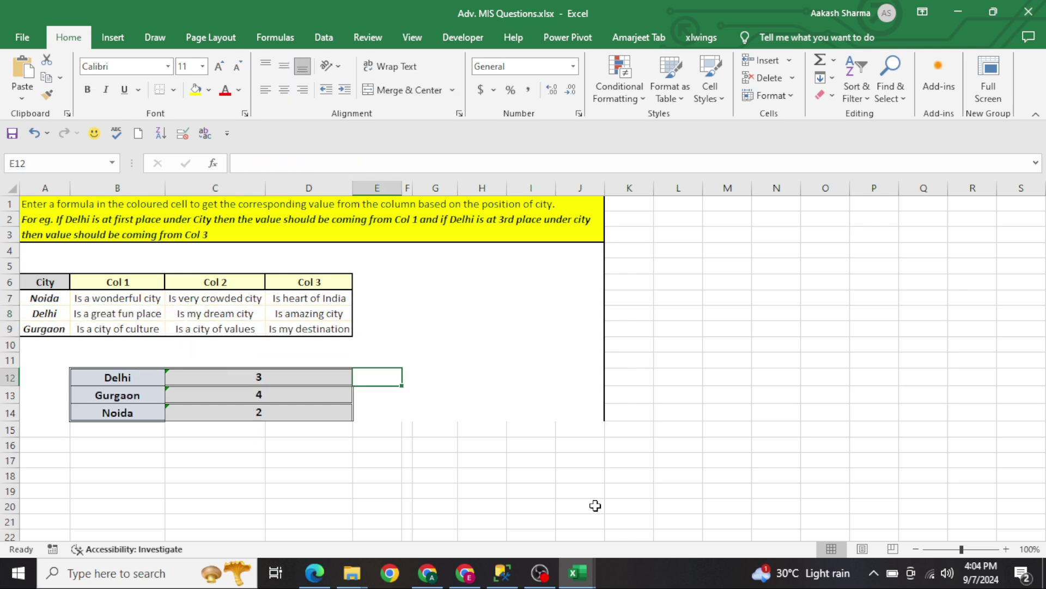
text(=vl)
key(Tab)
key(Left)
key(Left)
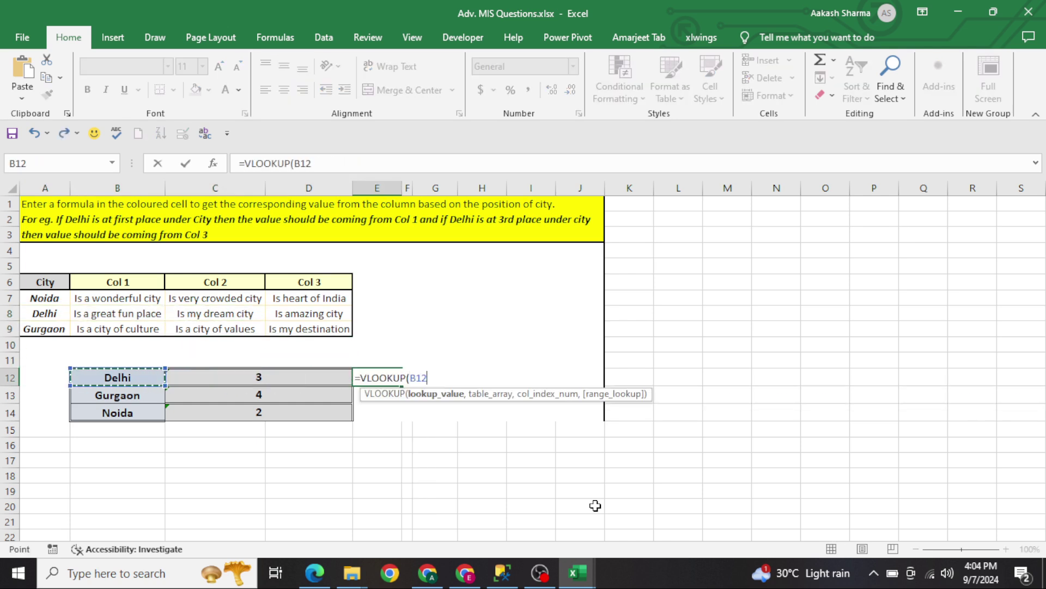
text(,)
key(Left)
key(Left)
key(Up)
key(Up)
key(Up)
key(Up)
key(Up)
key(Up)
key(Left)
key(shift+Right)
key(shift+Right)
key(shift+Right)
key(shift+Down)
key(shift+Down)
key(shift+Down)
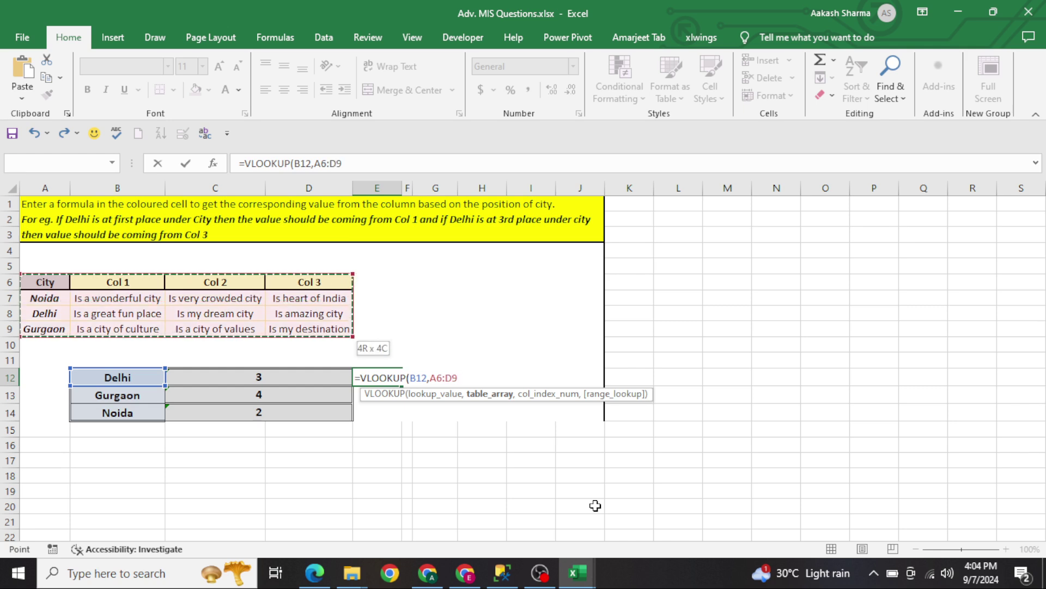
key(F4)
text(,)
key(Left)
text(,0)
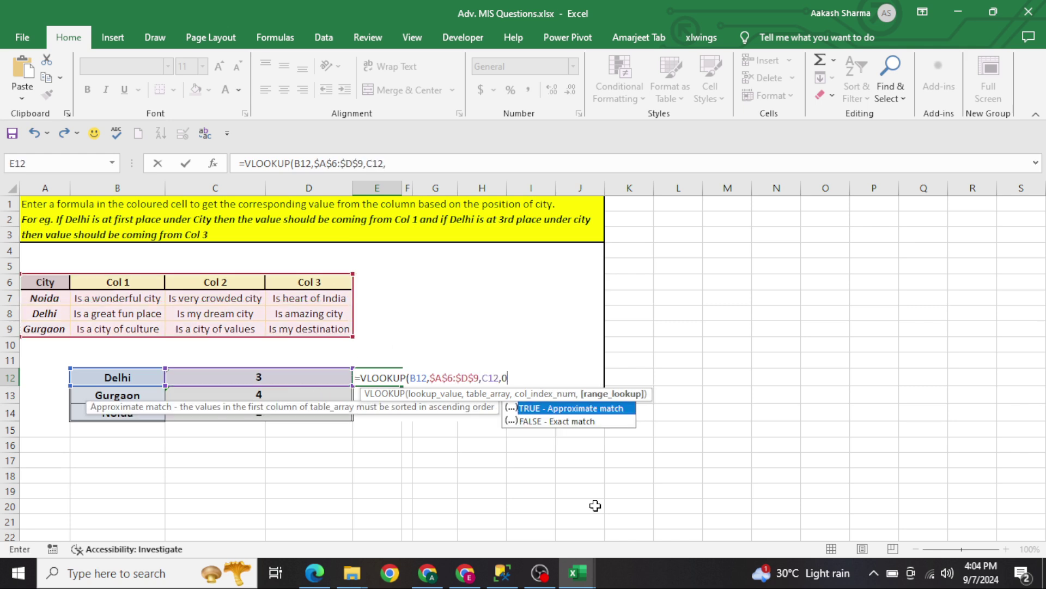
key(Return)
Step: Fill the E12 VLOOKUP formula down through E14 for Gurgaon and Noida
key(shift+Down)
key(shift+Down)
key(ctrl+d)
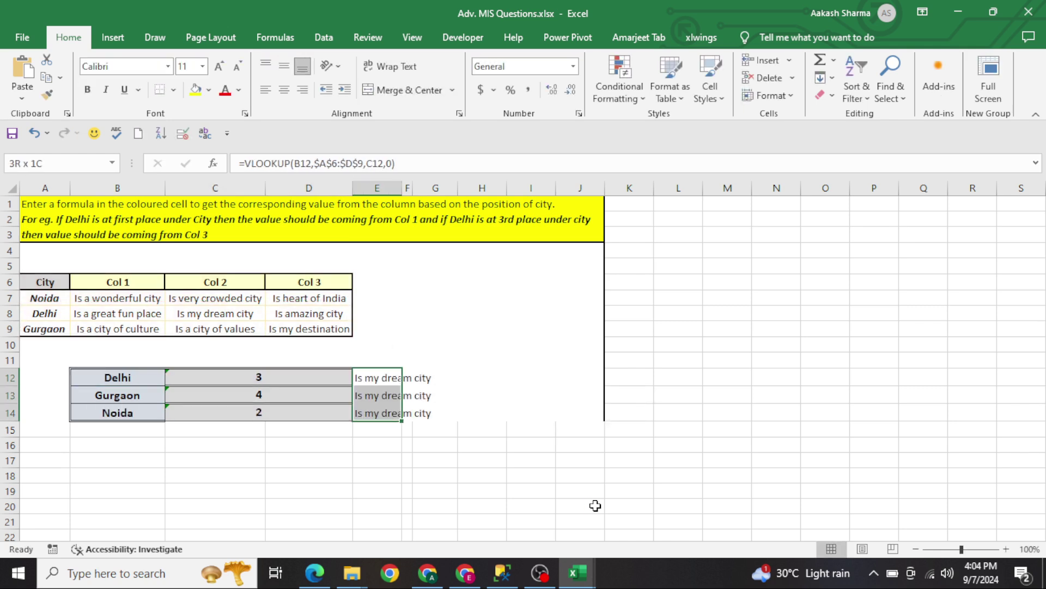
key(Down)
key(Left)
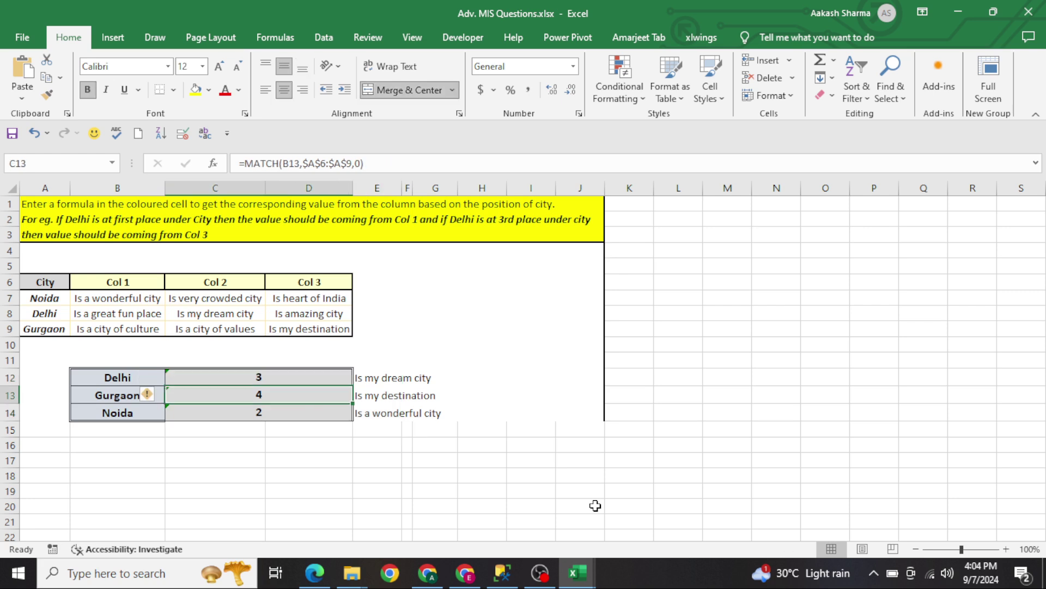
key(Right)
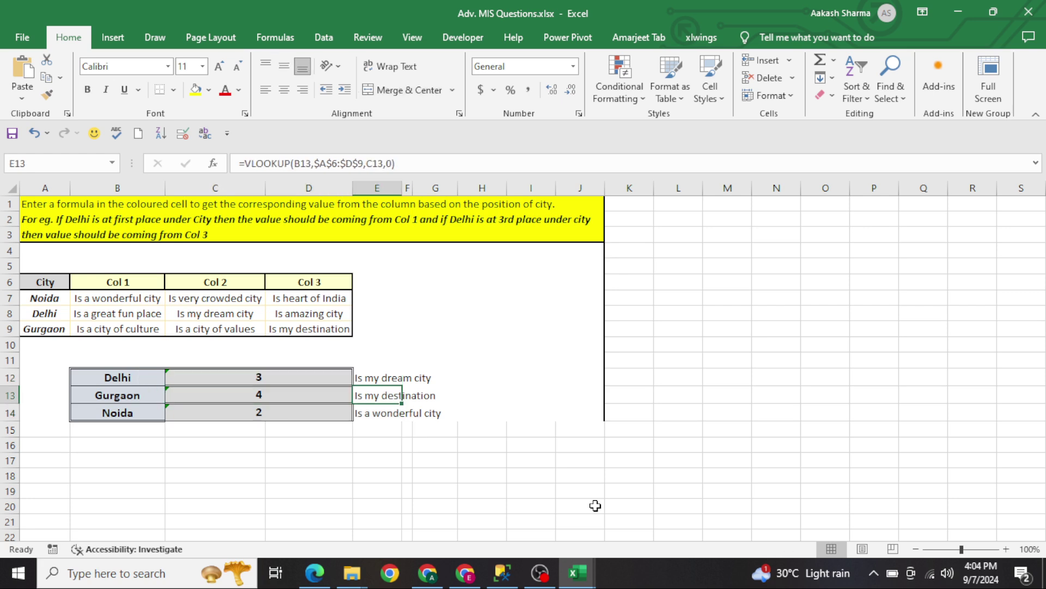
Step: Make Gurgaon's Col 3 entry in D9 bold
key(Up)
key(Up)
key(Up)
key(Left)
key(Up)
key(ctrl+b)
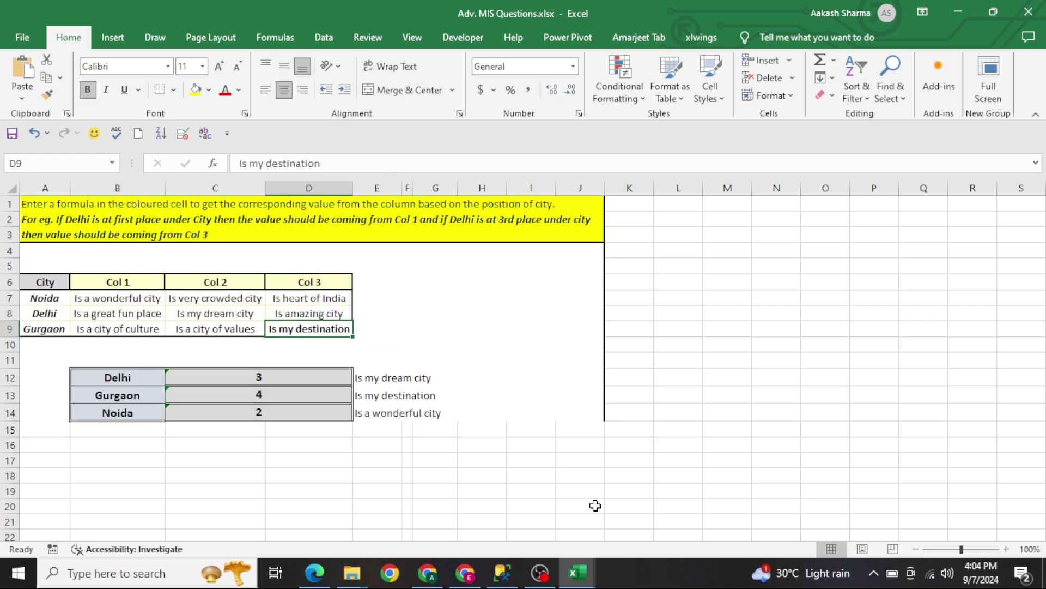
Step: Clear the separate MATCH and VLOOKUP formulas from C12:E14, leaving the coloured cells empty
key(ctrl+Down)
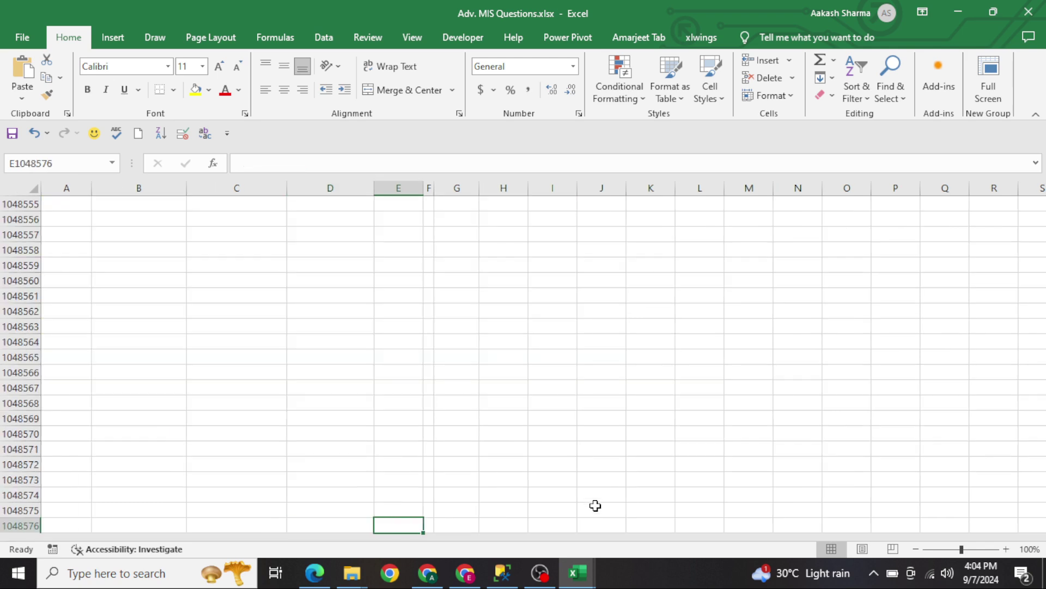
key(ctrl+Up)
key(ctrl+Home)
key(Down)
key(Down)
key(Down)
key(Down)
key(Down)
key(Down)
key(Down)
key(Down)
key(Down)
key(Down)
key(Down)
key(Right)
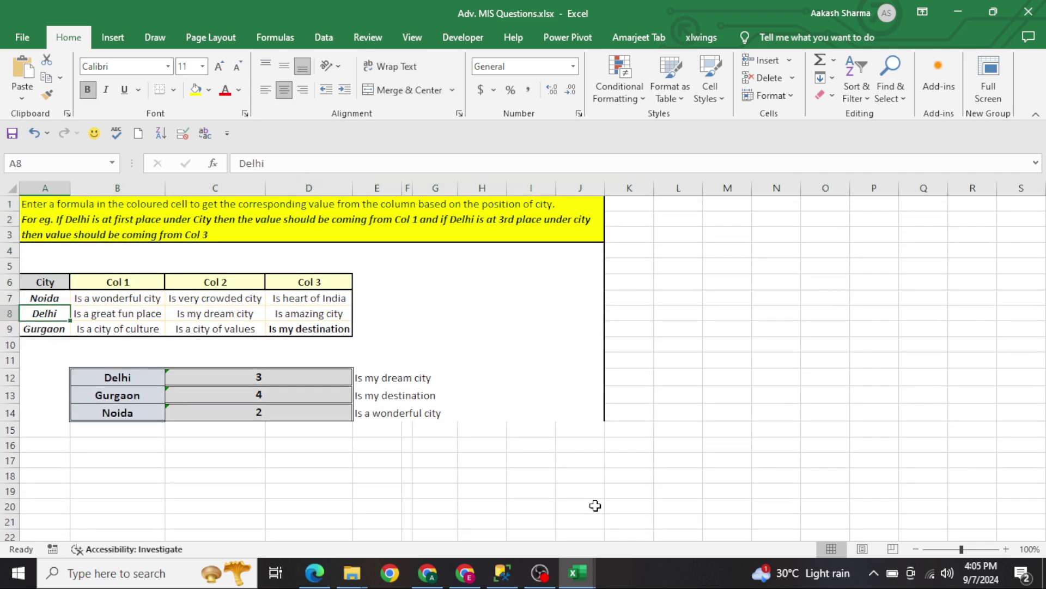
key(Right)
key(Right)
key(shift+Down)
key(shift+Down)
key(shift+Left)
key(shift+Up)
key(shift+Up)
key(shift+Right)
key(shift+Right)
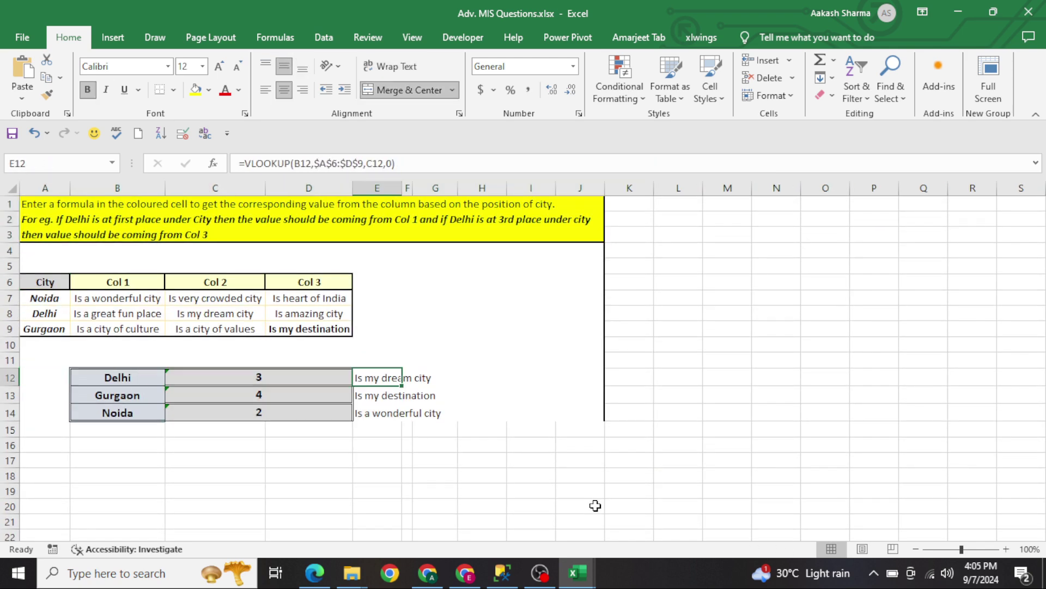
key(shift+Down)
key(shift+Down)
key(shift+Left)
key(shift+Left)
key(Delete)
key(shift+Up)
key(shift+Up)
key(shift+Right)
key(shift+Right)
key(Left)
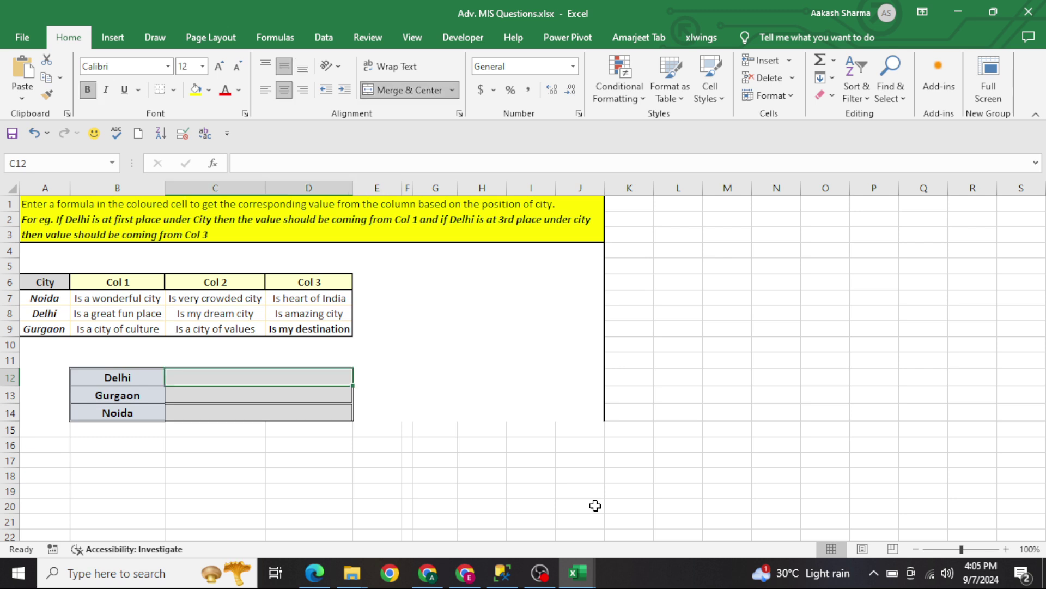
text(=vl)
key(Tab)
key(Left)
key(F4)
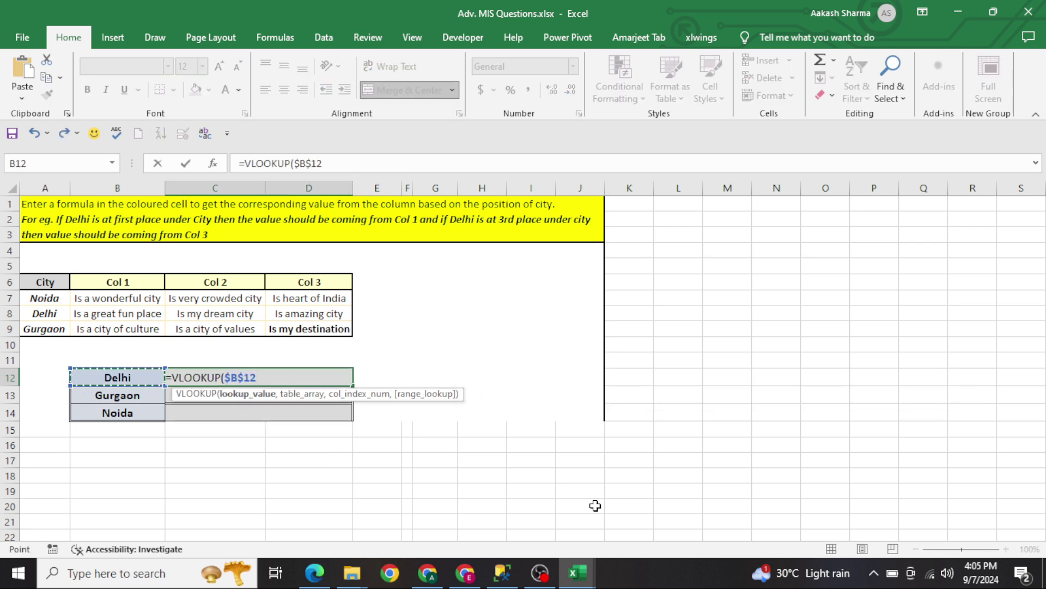
text(,)
key(ctrl+Up)
key(ctrl+Up)
key(ctrl+Up)
key(Escape)
Step: Enter =VLOOKUP(B12,$A$6:$D$9,MATCH(B12,$A$6:$A$9,0),0) in the coloured cell C12 beside Delhi
text(=vl)
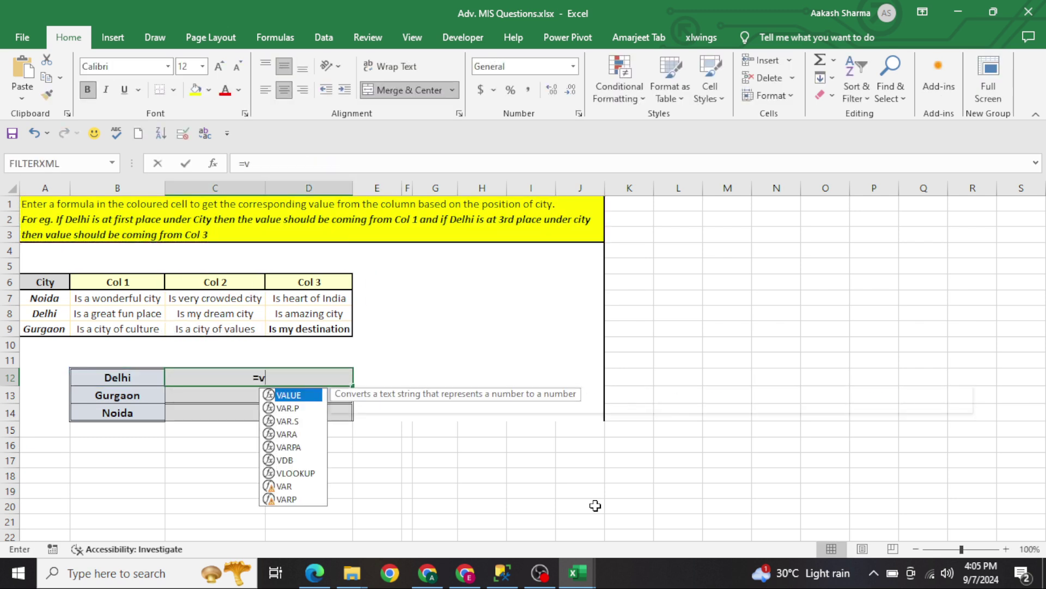
key(Tab)
key(Left)
text(,)
key(Left)
key(Up)
key(Up)
key(Up)
key(Left)
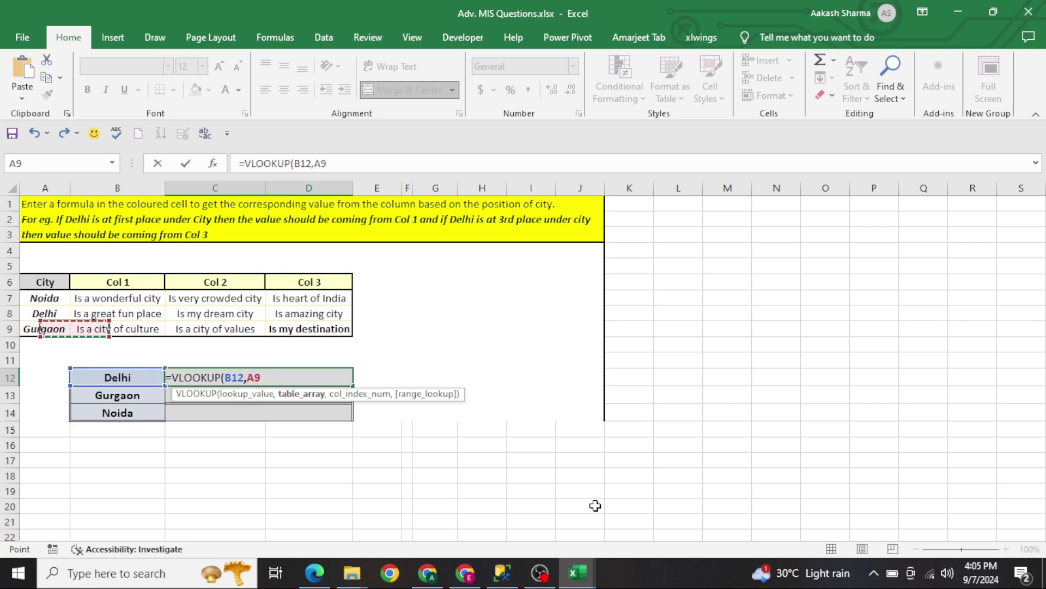
key(Up)
key(Up)
key(Up)
key(ctrl+shift+Right)
key(ctrl+shift+Down)
key(F4)
text(,m)
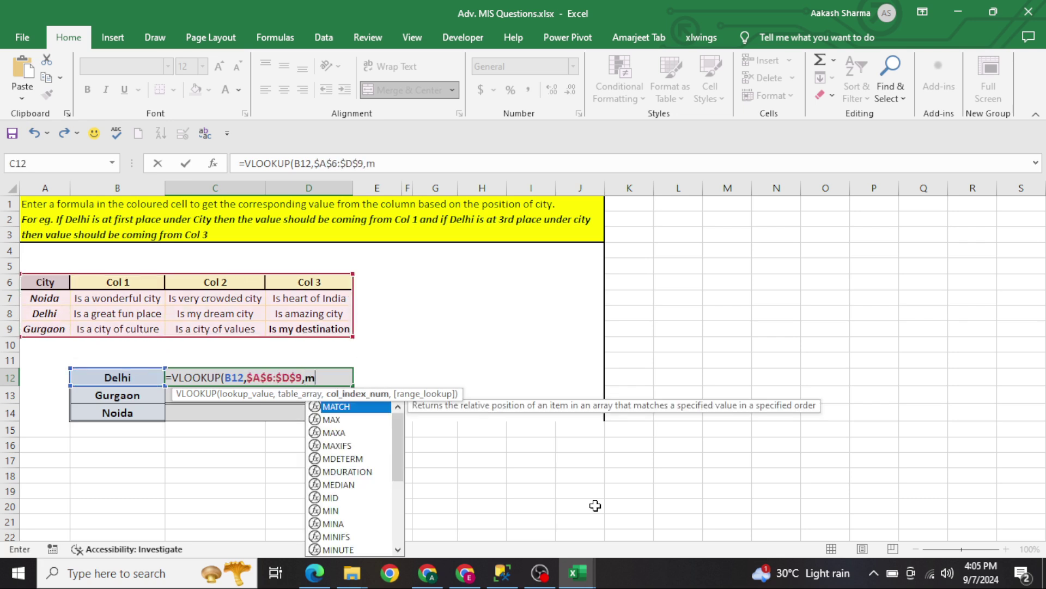
key(Tab)
key(Left)
text(,)
key(Left)
key(Up)
key(Up)
key(Up)
key(Up)
key(Up)
key(Up)
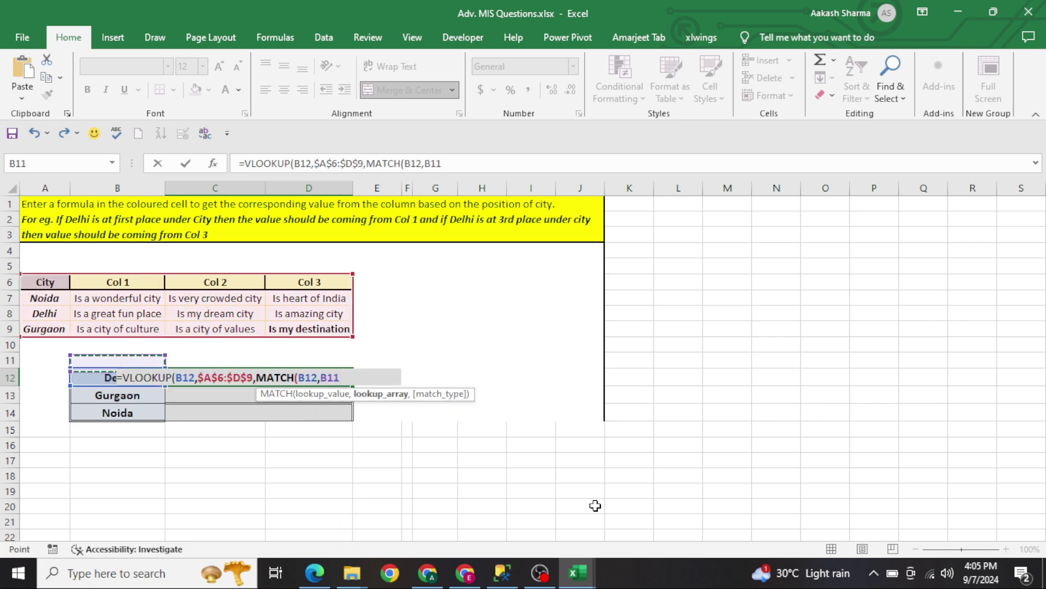
key(Left)
key(ctrl+shift+Down)
key(F4)
text(,0),0)
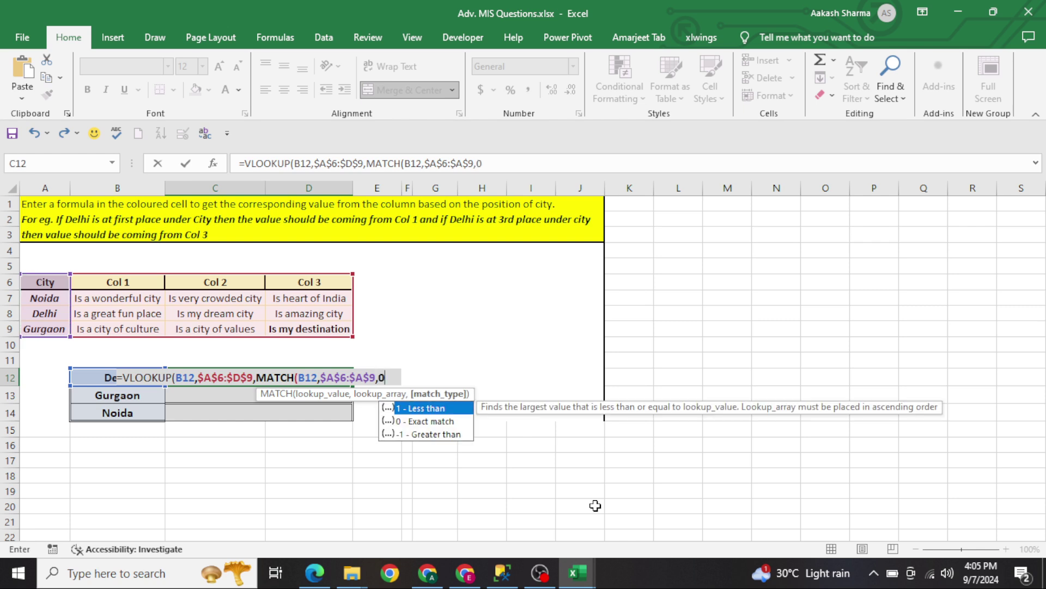
text())
key(ctrl+Return)
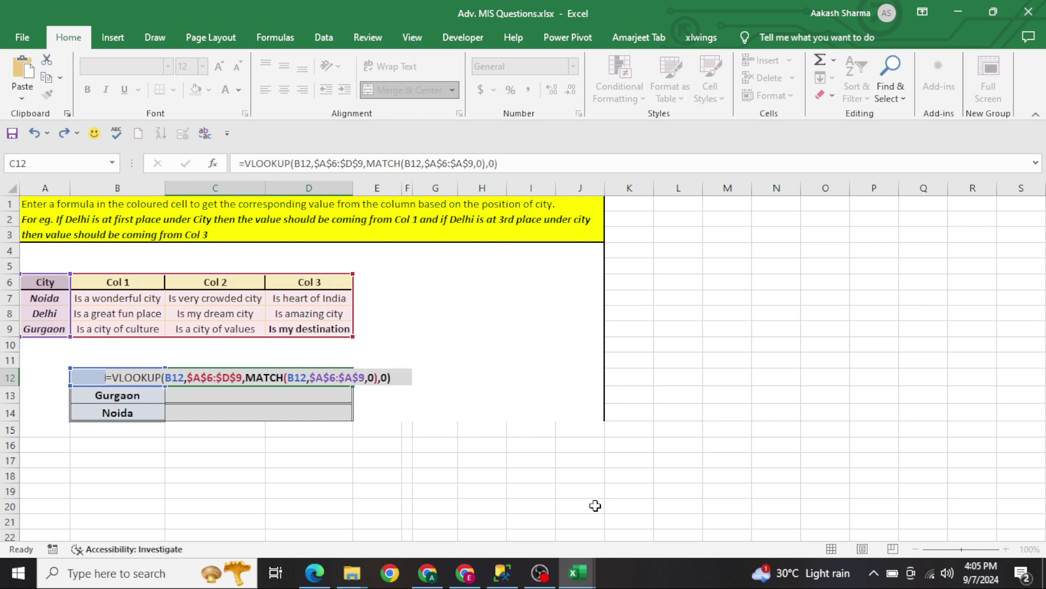
Step: Fill the combined VLOOKUP and MATCH formula from C12 down through C14 for Gurgaon and Noida
key(shift+Down)
key(shift+Down)
key(ctrl+d)
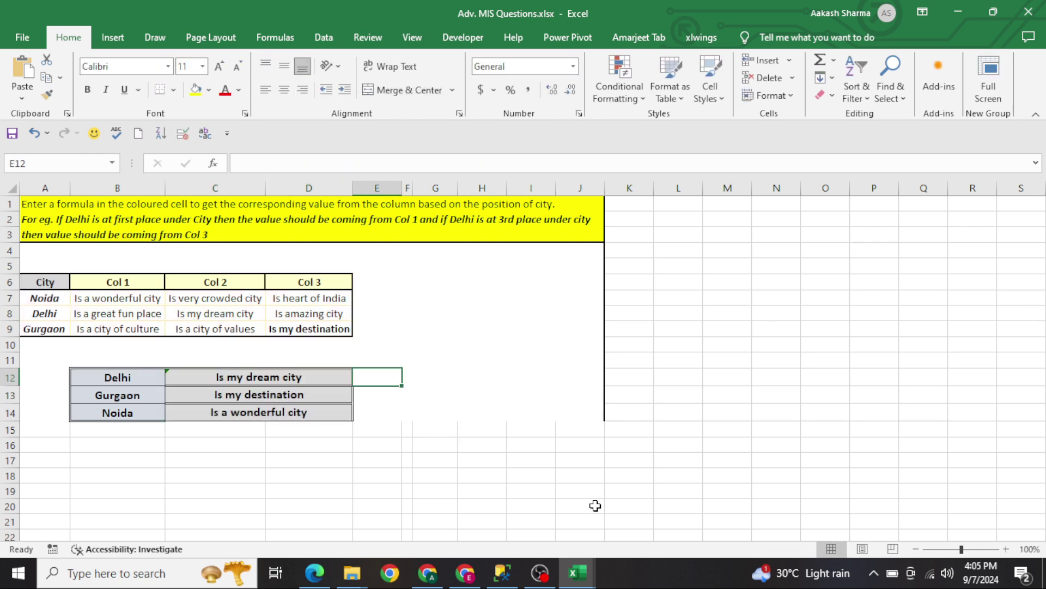
Step: Show the combined formula =VLOOKUP(B12,$A$6:$D$9,MATCH(B12,$A$6:$A$9,0),0) as text in F12, beside the Delhi answer
key(F2)
key(Return)
key(Up)
key(Right)
key(Right)
key(Right)
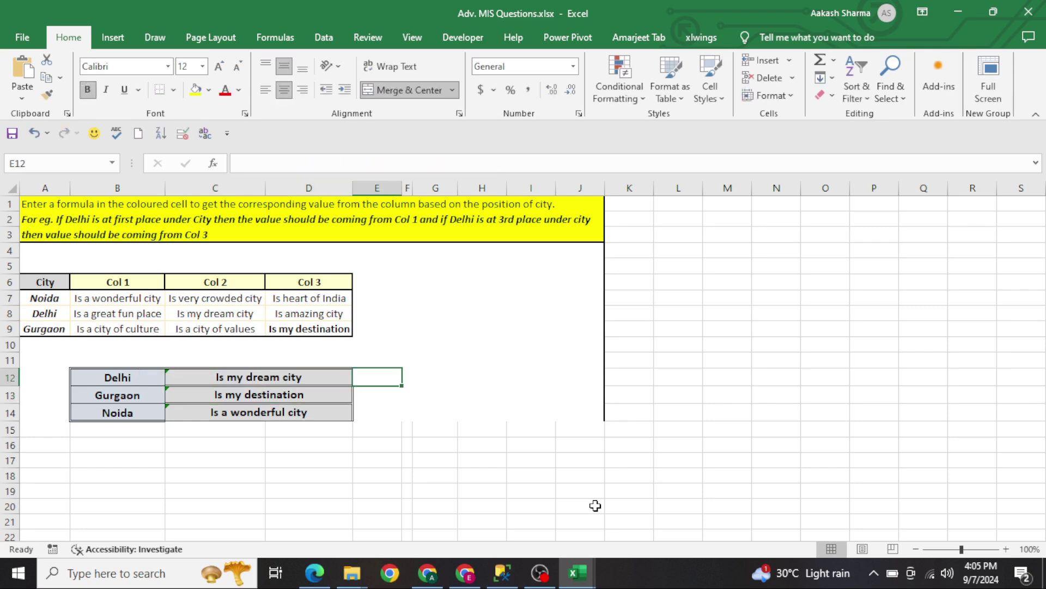
text(')
text(=VLOOKUP(B12,$A$6:$D$9,MATCH(B12,$A$6:$A$9,0),0))
key(Return)
key(Up)
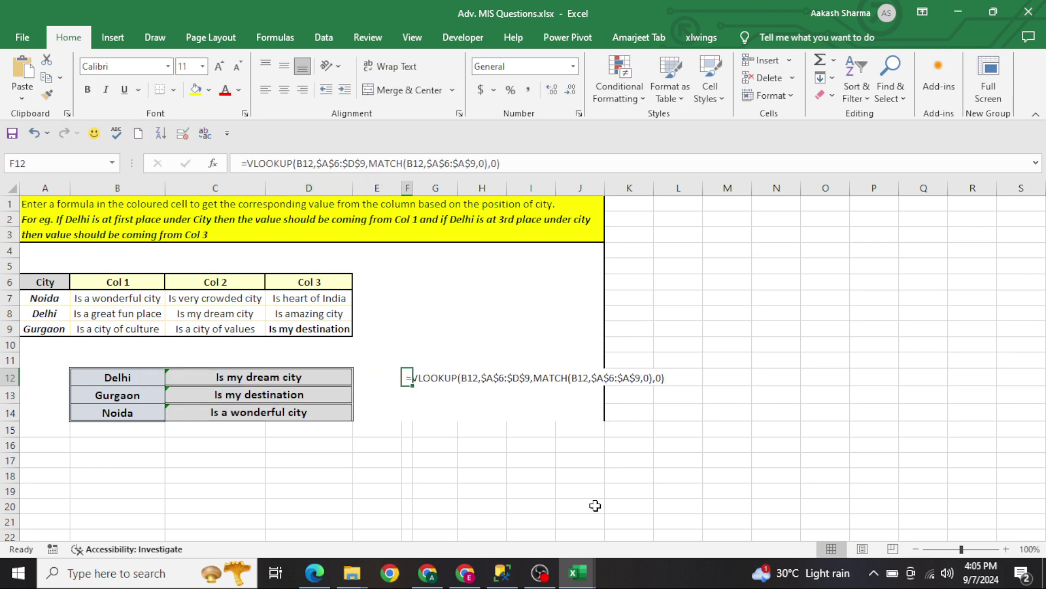
Step: Go to the next question sheet, on the number of hours between two dates
key(Up)
key(Left)
key(Up)
key(Up)
key(Up)
key(Left)
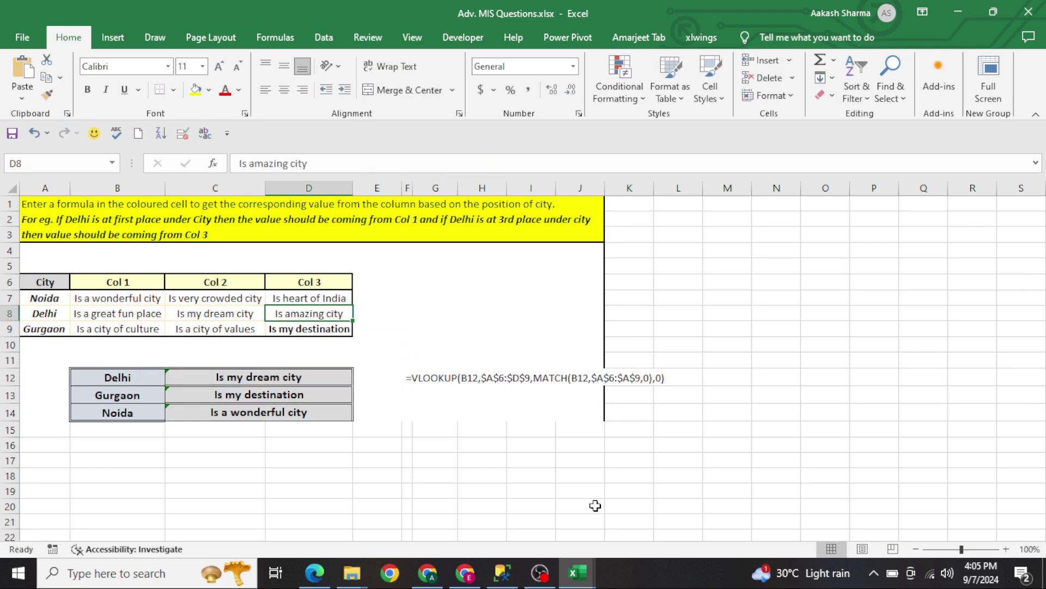
key(Left)
key(Left)
key(Left)
key(ctrl+Page_Down)
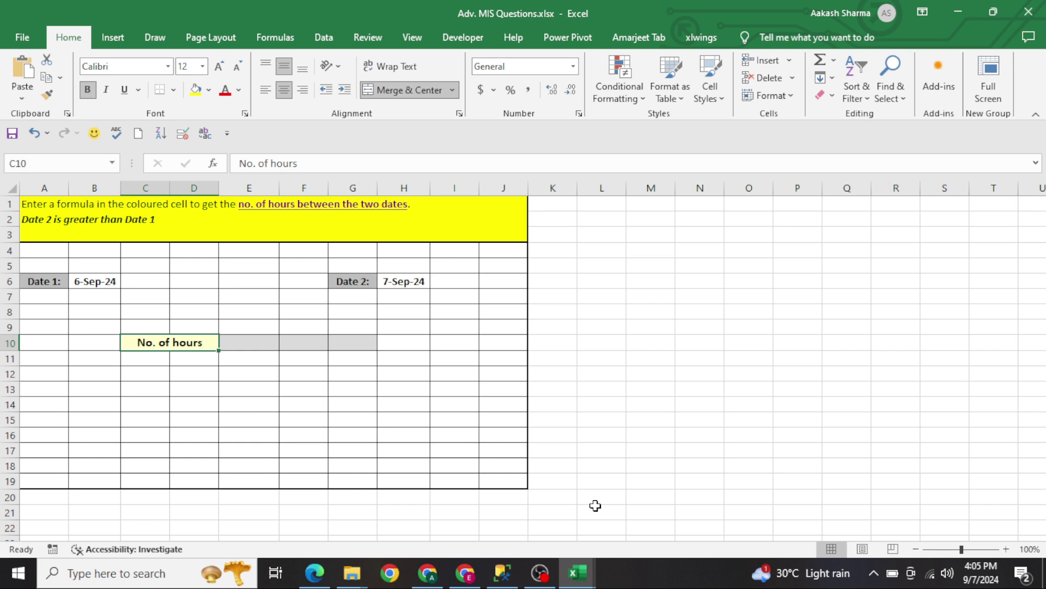
Step: Enter =H6-B6 in the coloured cell E10 to subtract Date 1 from Date 2
key(Right)
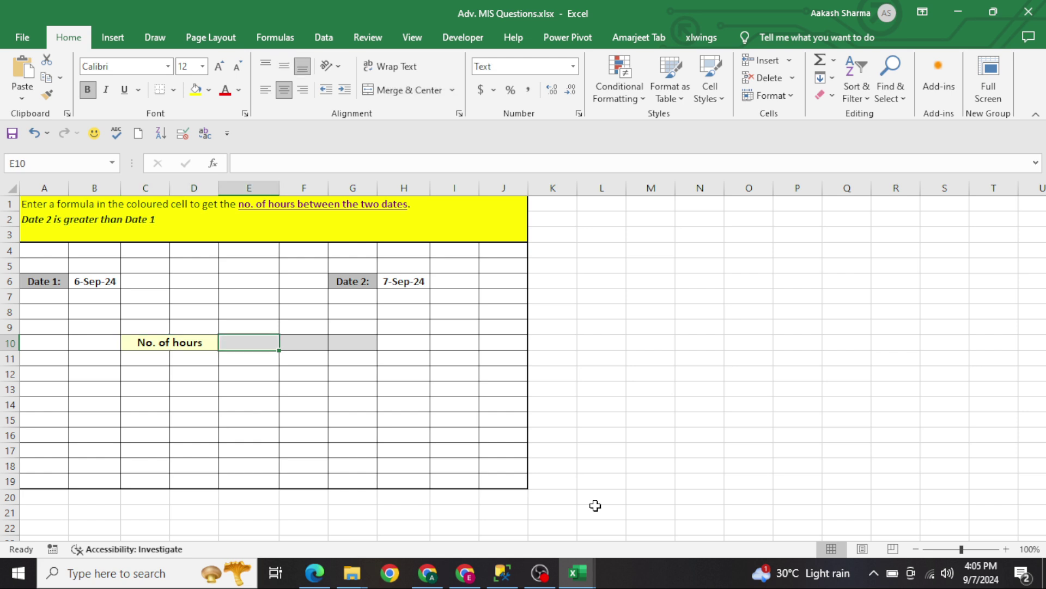
text(=)
key(Right)
key(Right)
key(Right)
key(Up)
key(Up)
key(Up)
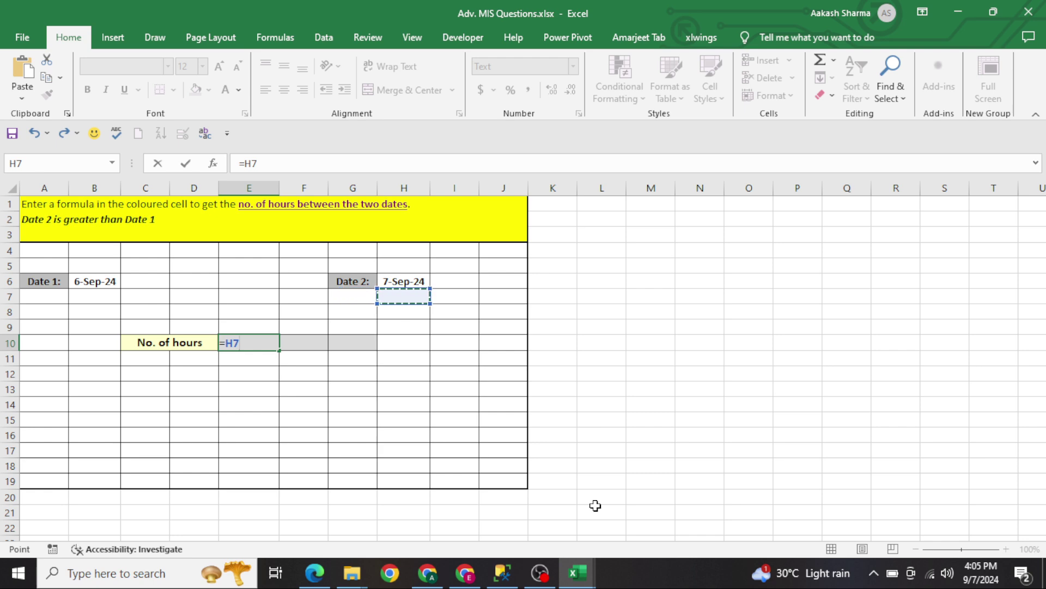
key(Up)
text(-)
key(Left)
key(Left)
key(Up)
key(Left)
key(Up)
key(Up)
key(Up)
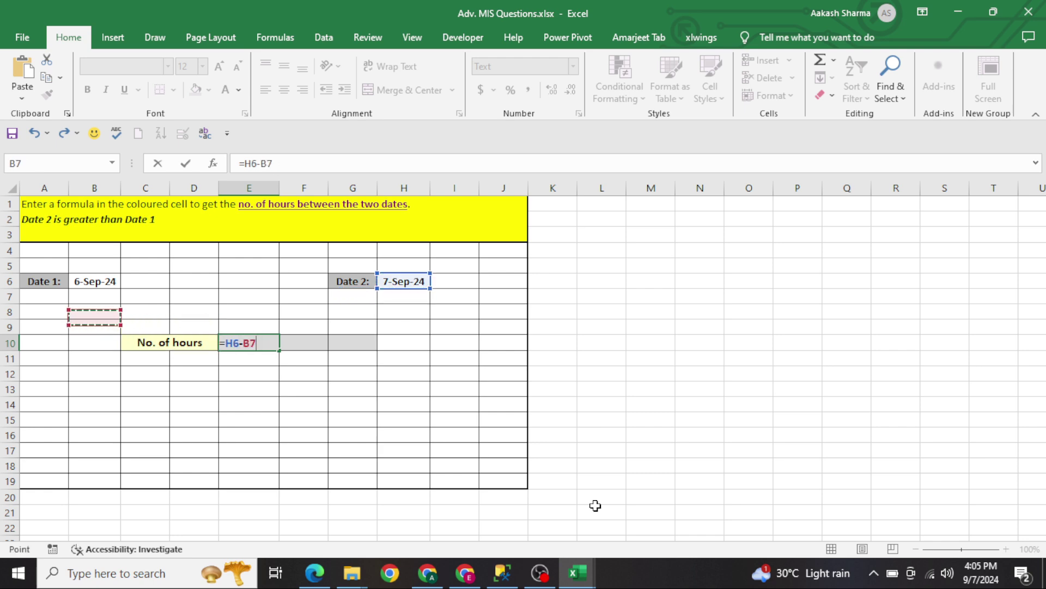
key(F2)
key(ctrl+Return)
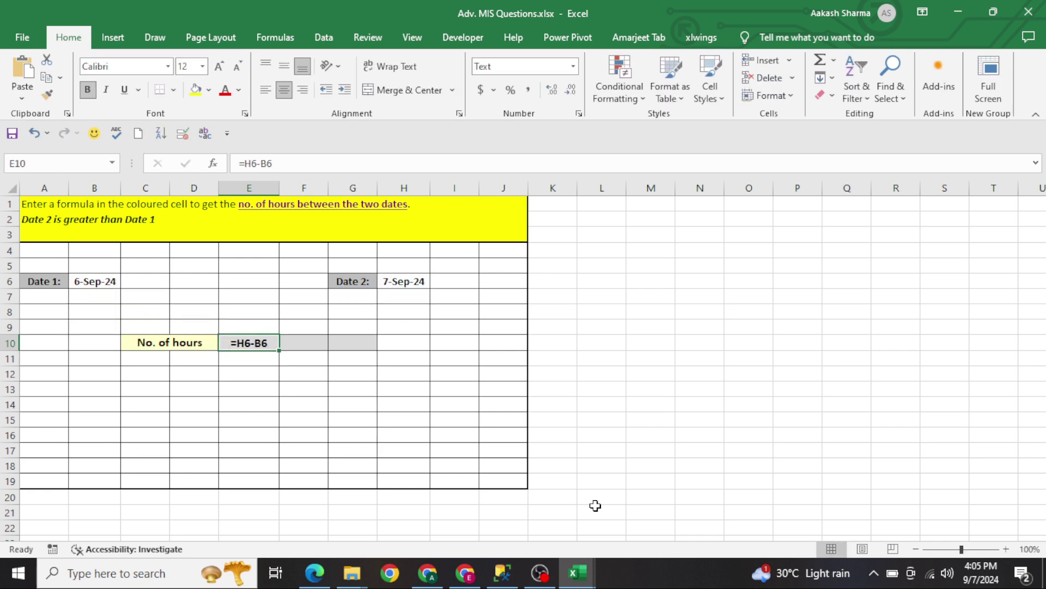
key(alt+a)
key(e)
key(Return)
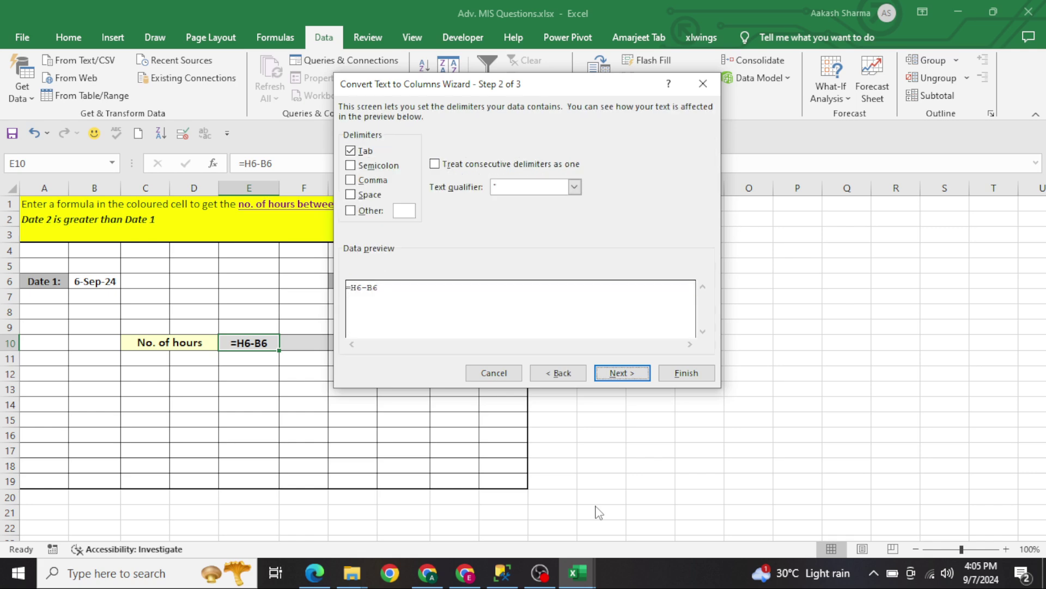
key(Escape)
Step: Change the formula in E10 to =(H6-B6)*24 so the date difference is expressed in hours
key(F2)
key(Home)
key(Right)
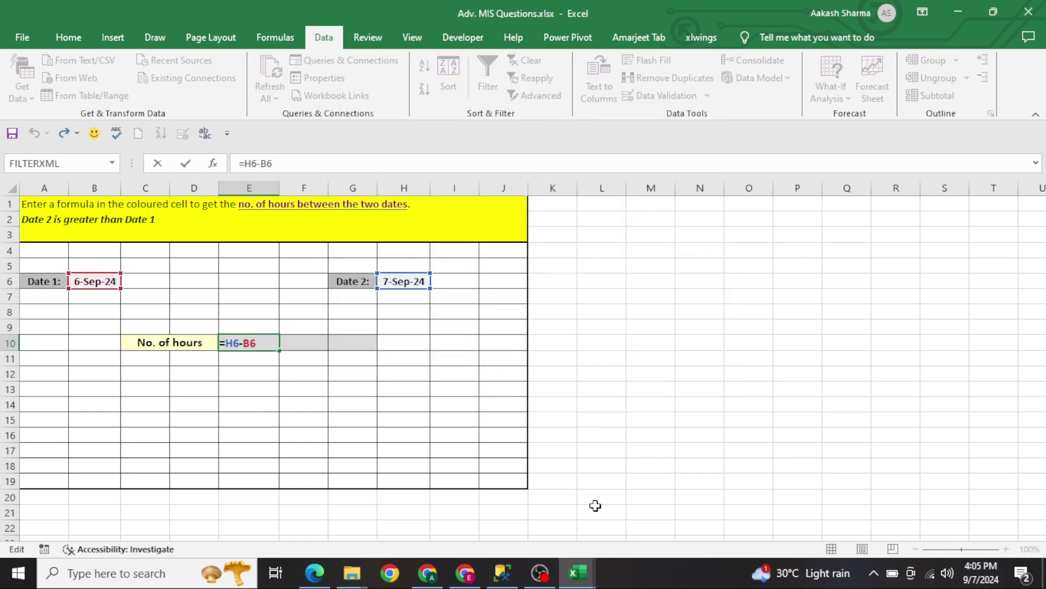
text(()
key(End)
text()*24)
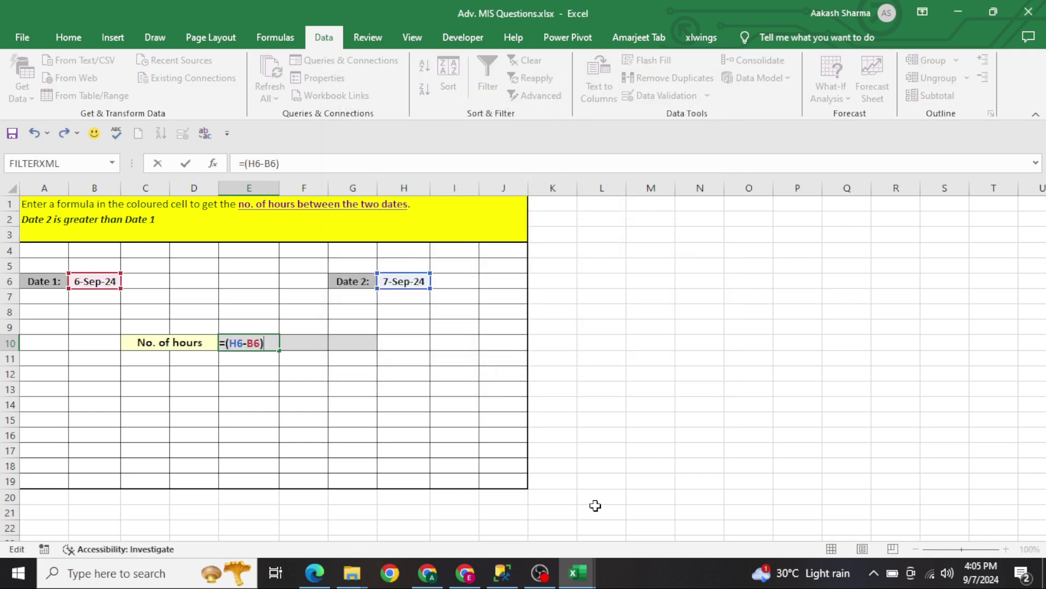
key(Return)
Step: Extend the E10 formula to =((H6-B6)*24) & " Hours " so the result carries a unit label
key(Up)
key(F2)
key(Home)
key(Right)
text(()
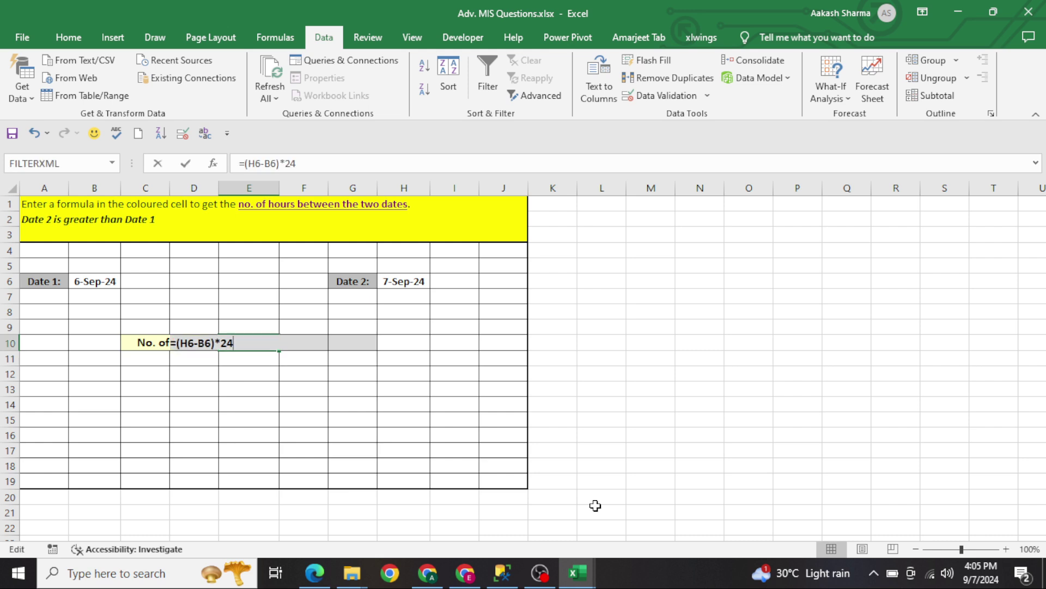
key(End)
text())
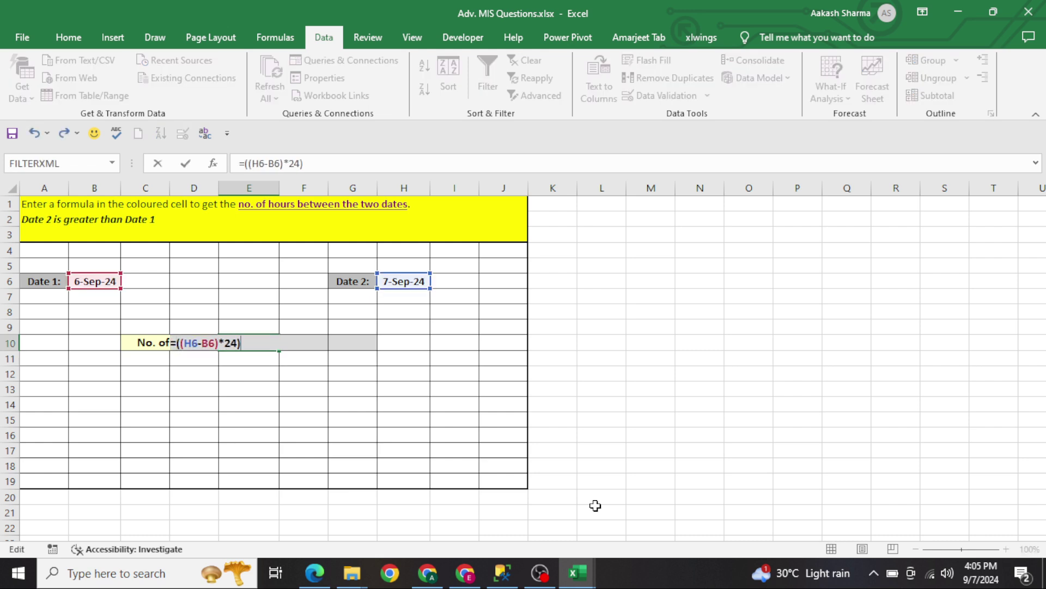
text( & " Hours ")
key(ctrl+Return)
Step: Convert the text formula in E10 to a calculating one with Text to Columns, delimited, in General format
key(alt+a)
key(e)
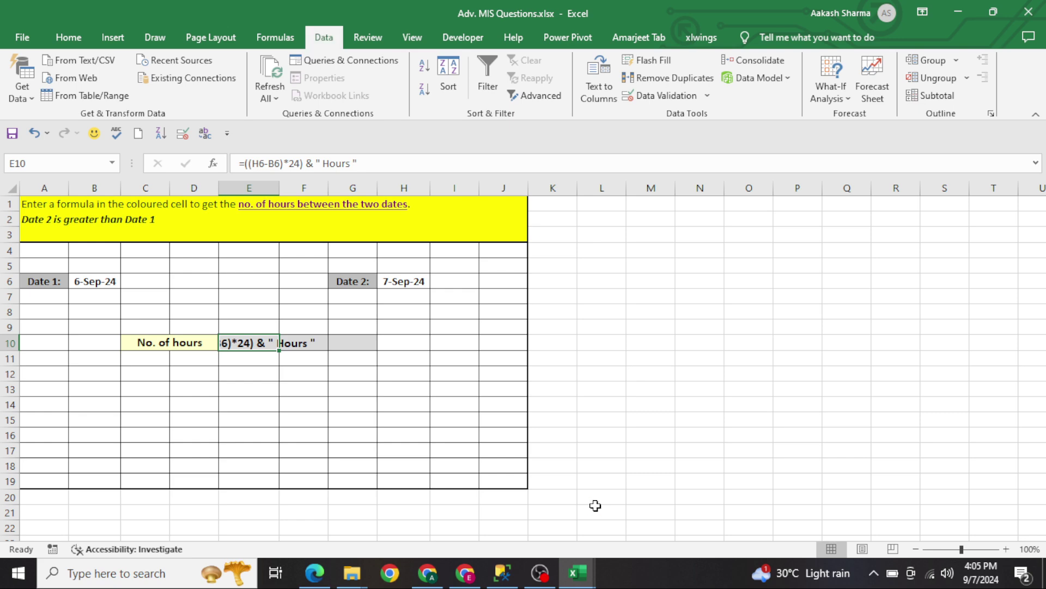
key(alt+d)
key(Return)
key(Return)
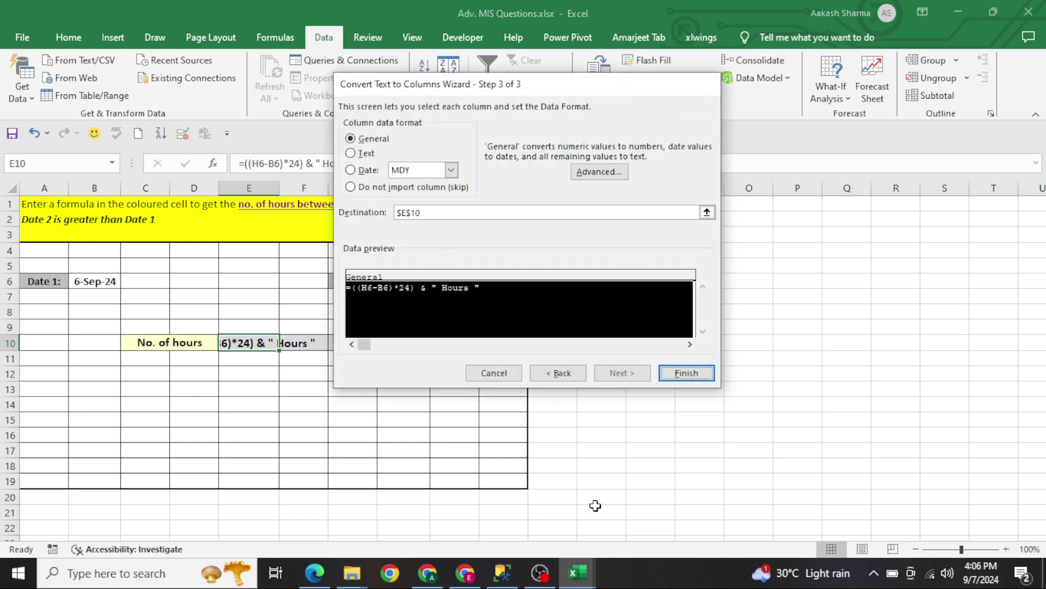
key(Return)
Step: Set Date 1 in B6 to 1-Sep-24 to test the hours formula
key(Left)
key(Left)
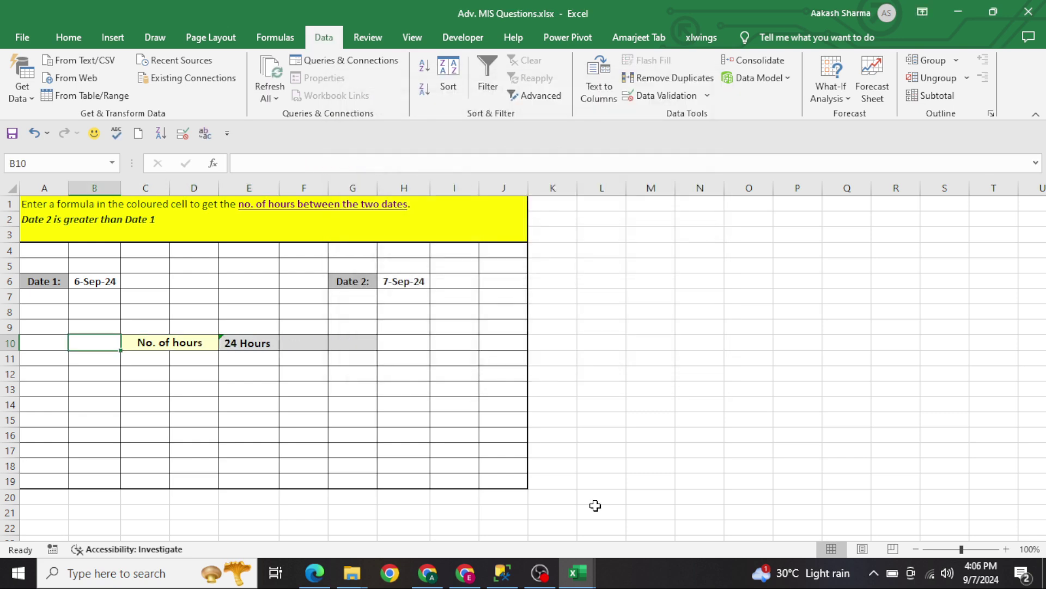
key(Up)
key(Up)
key(Up)
key(Up)
key(F2)
key(Right)
key(Right)
key(Right)
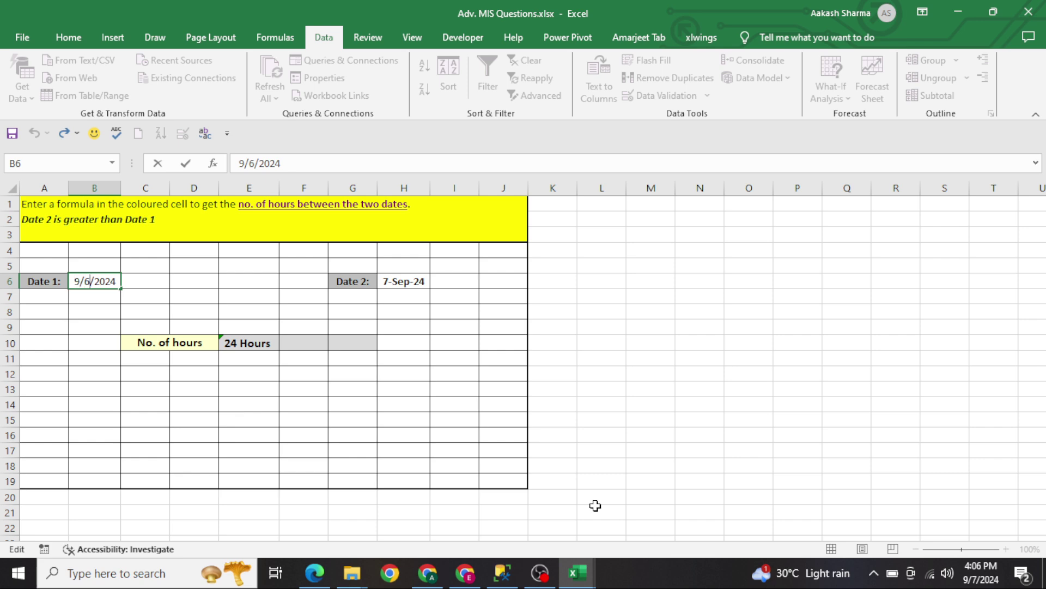
key(Left)
key(Left)
key(BackSpace)
key(ctrl+z)
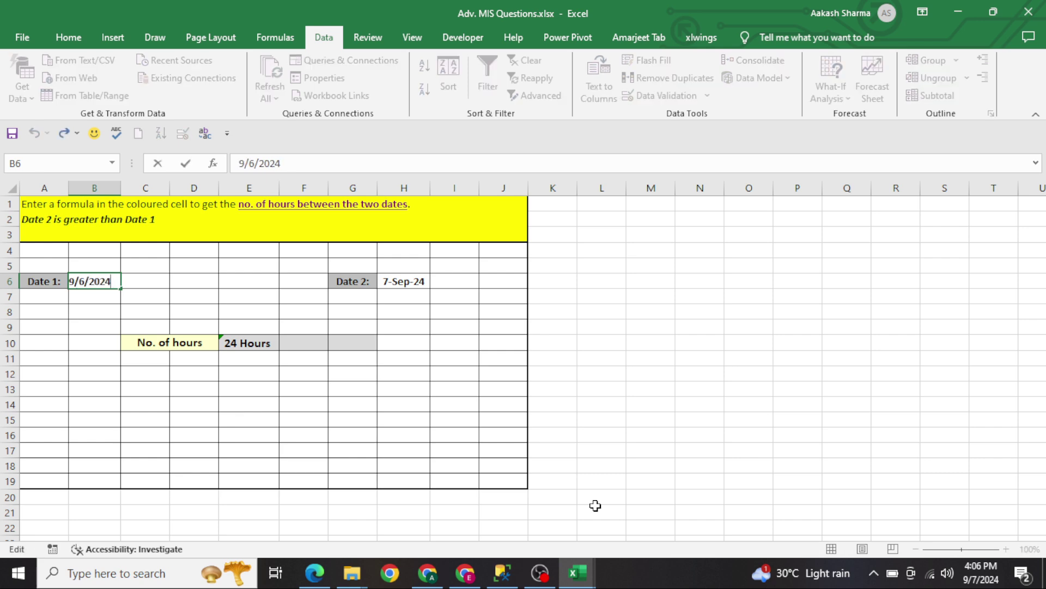
key(BackSpace)
text(1)
key(Return)
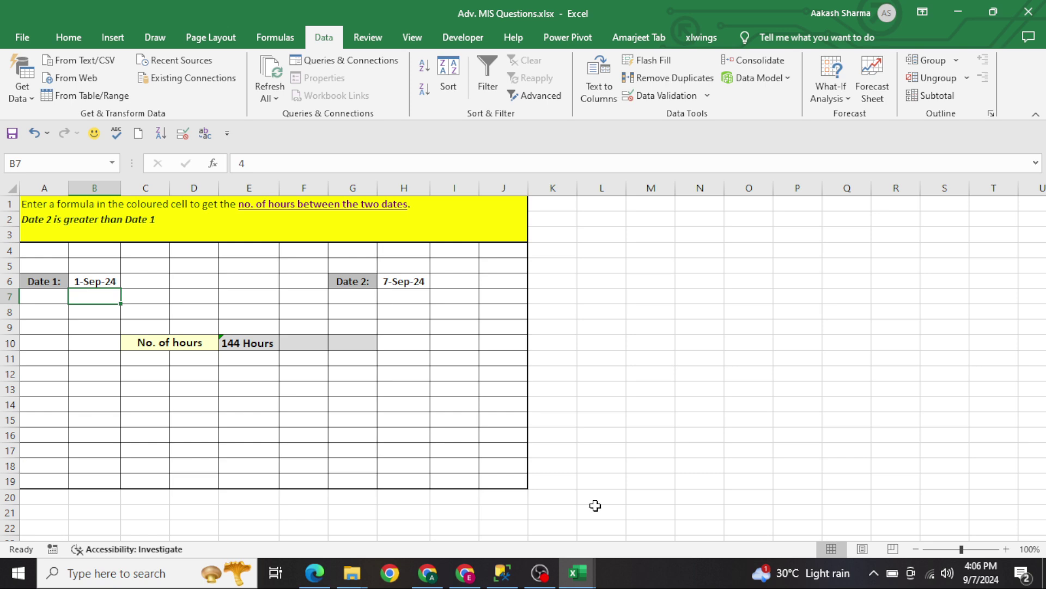
Step: Return to the workbook's Adv. MIS Interview Questions cover sheet
key(ctrl+Page_Up)
key(ctrl+Page_Up)
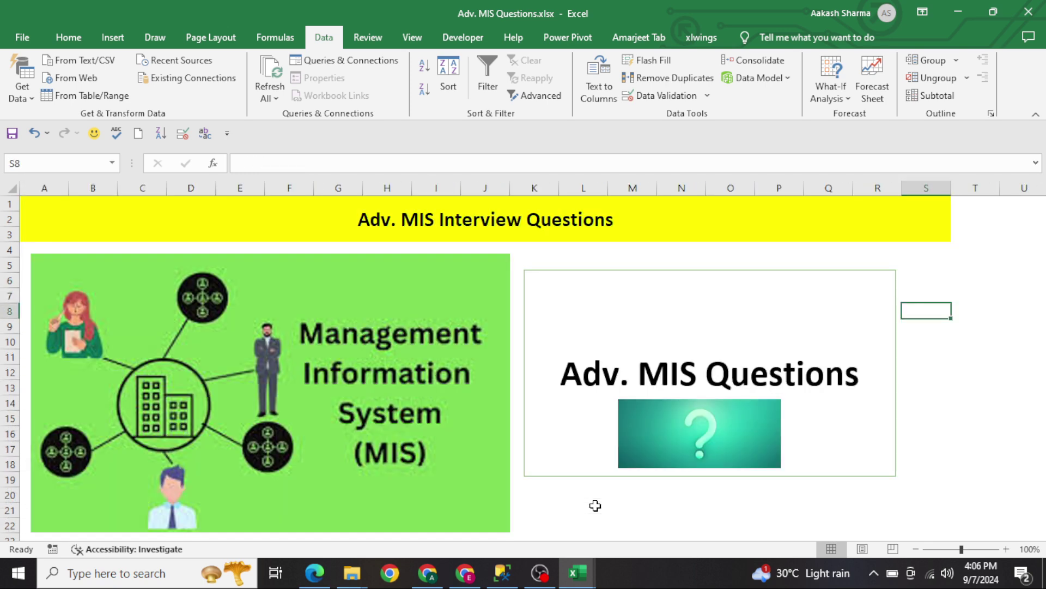